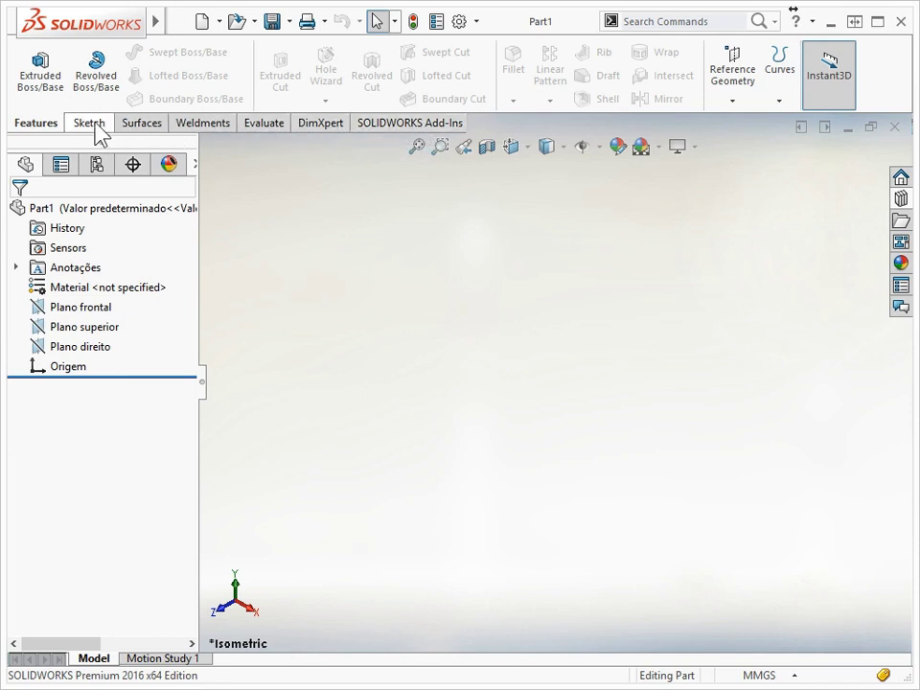
- Enable the Sheet Metal tab on the CommandManager and display its tools
right_click(260, 136)
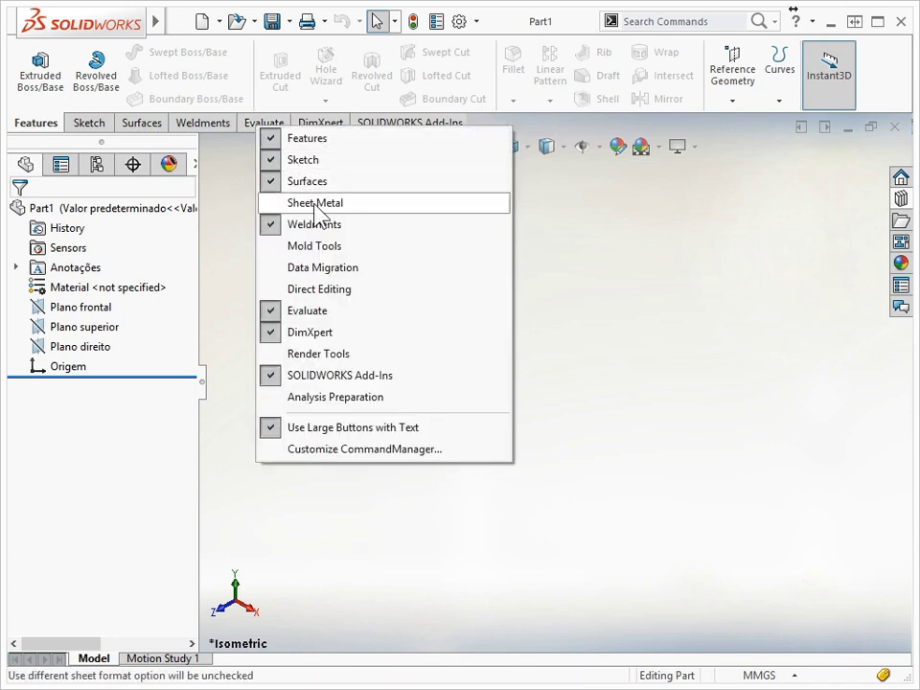
left_click(373, 205)
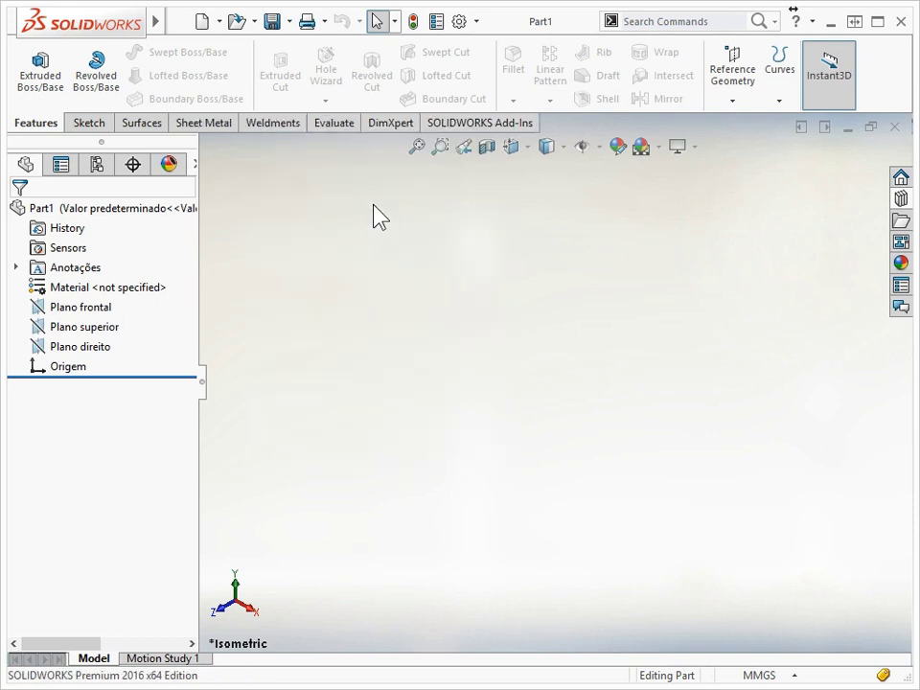
left_click(204, 124)
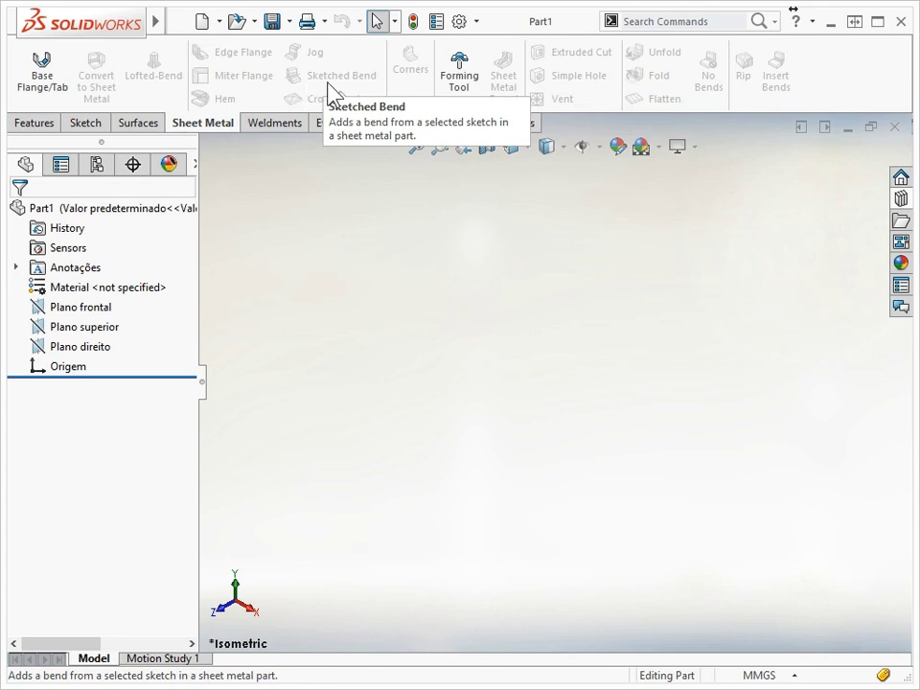
- Drag Swept Flange from the Customize dialog's Sheet Metal commands onto the Sheet Metal tab
left_click(476, 24)
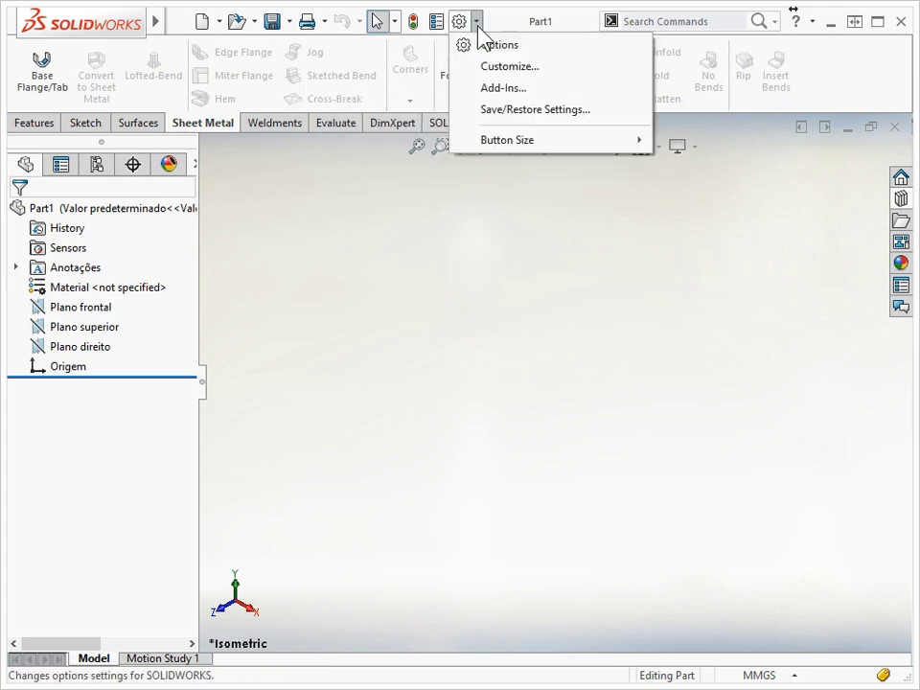
left_click(565, 67)
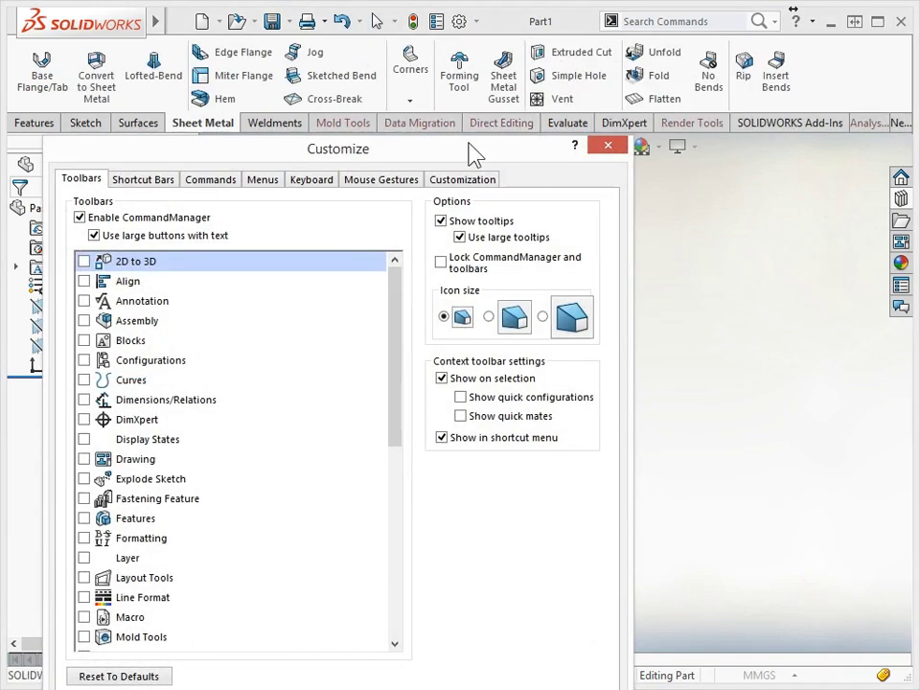
mouse_move(473, 149)
left_mouse_down()
mouse_move(522, 63)
mouse_move(608, 33)
left_mouse_up()
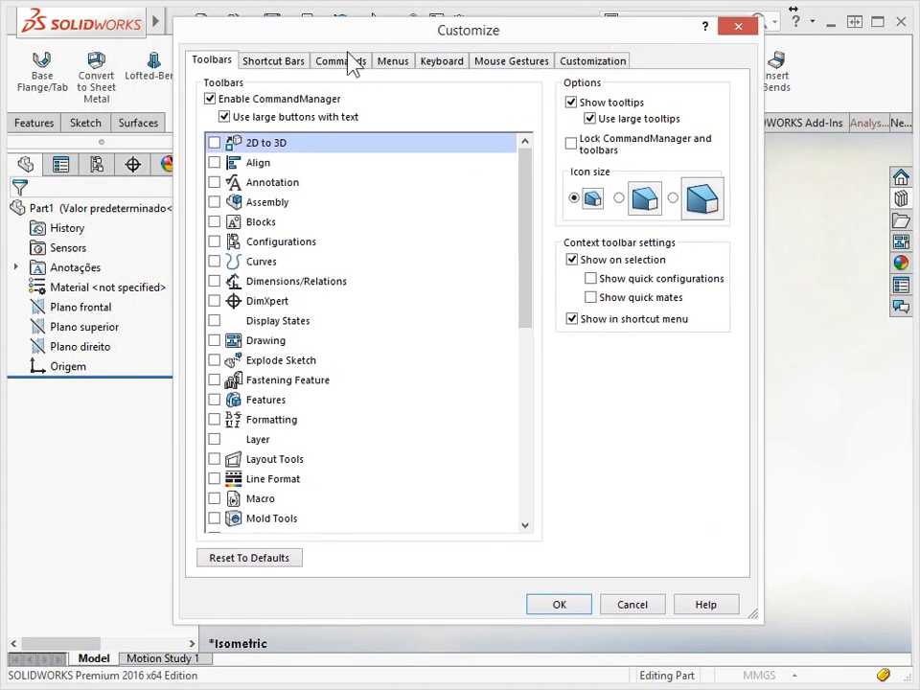
left_click(352, 62)
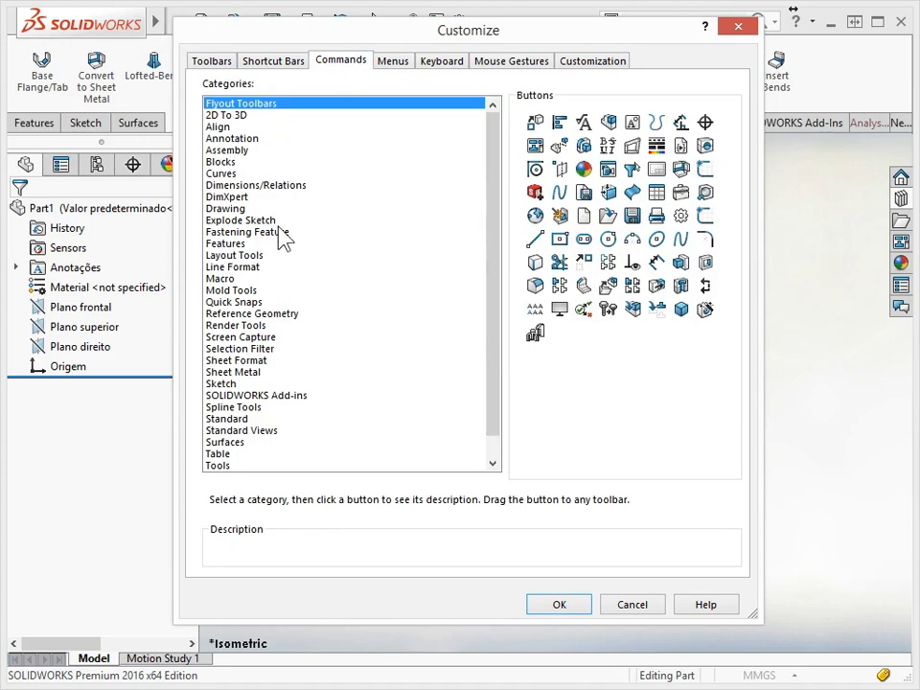
left_click(242, 373)
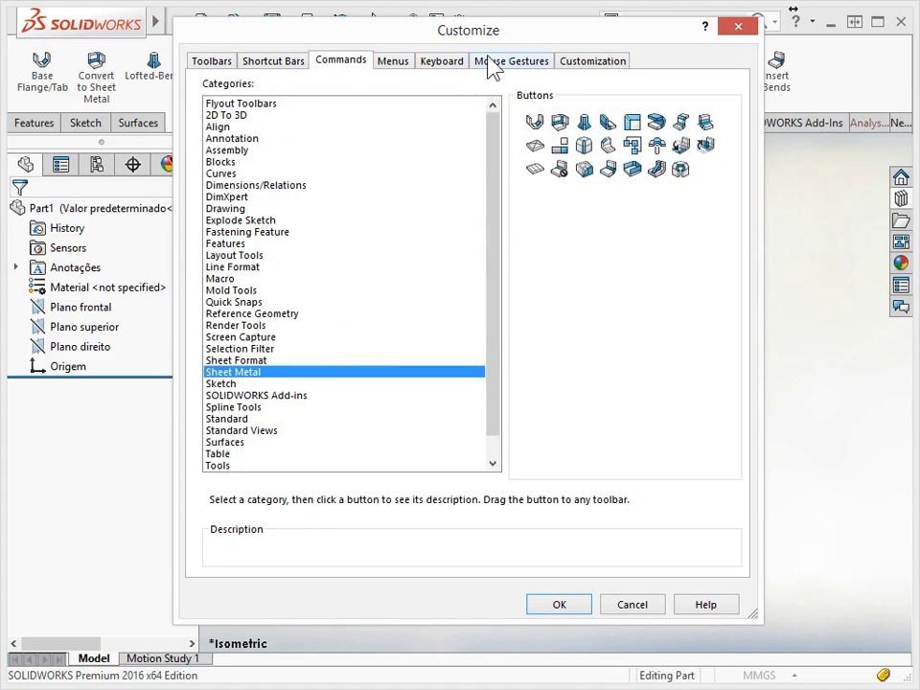
left_click_drag(498, 38, 585, 62)
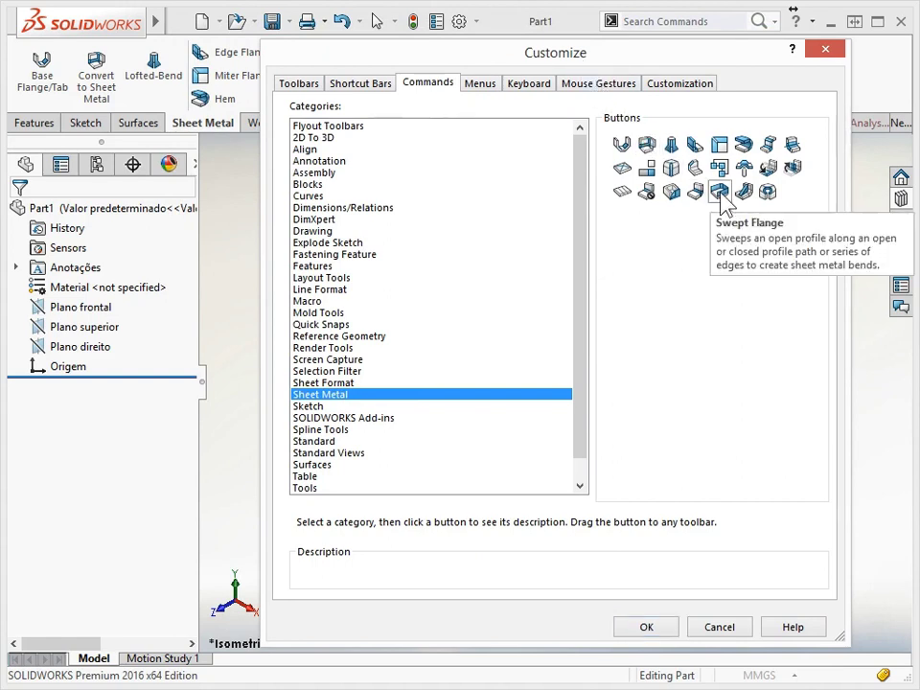
mouse_move(721, 198)
left_mouse_down()
mouse_move(206, 103)
mouse_move(182, 86)
left_mouse_up()
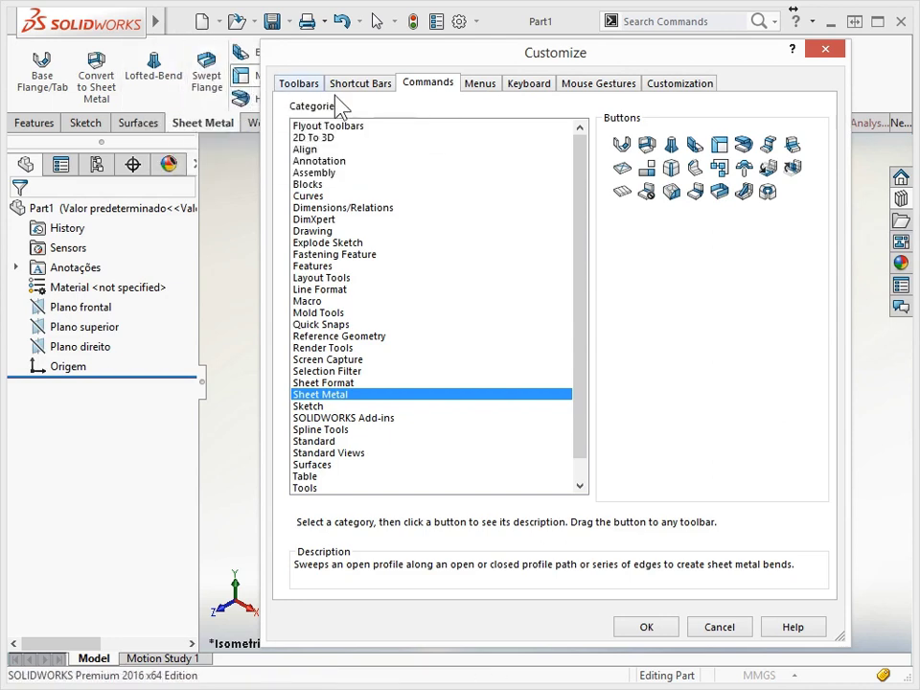
- Place the Features category's Mirror command beside Sheet Metal Gusset and confirm Customize with OK
left_click(324, 266)
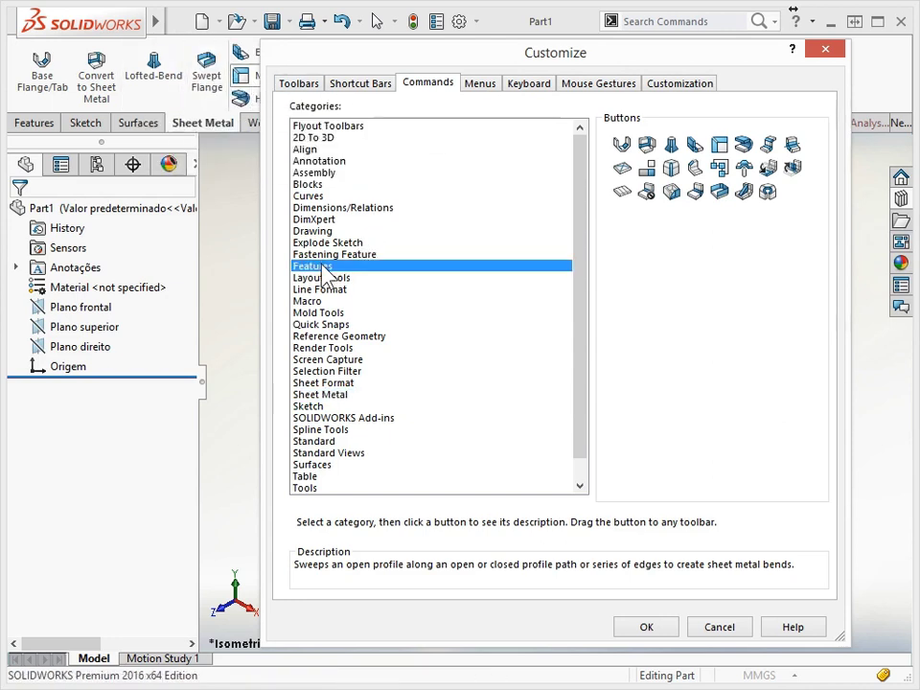
left_click_drag(555, 55, 474, 152)
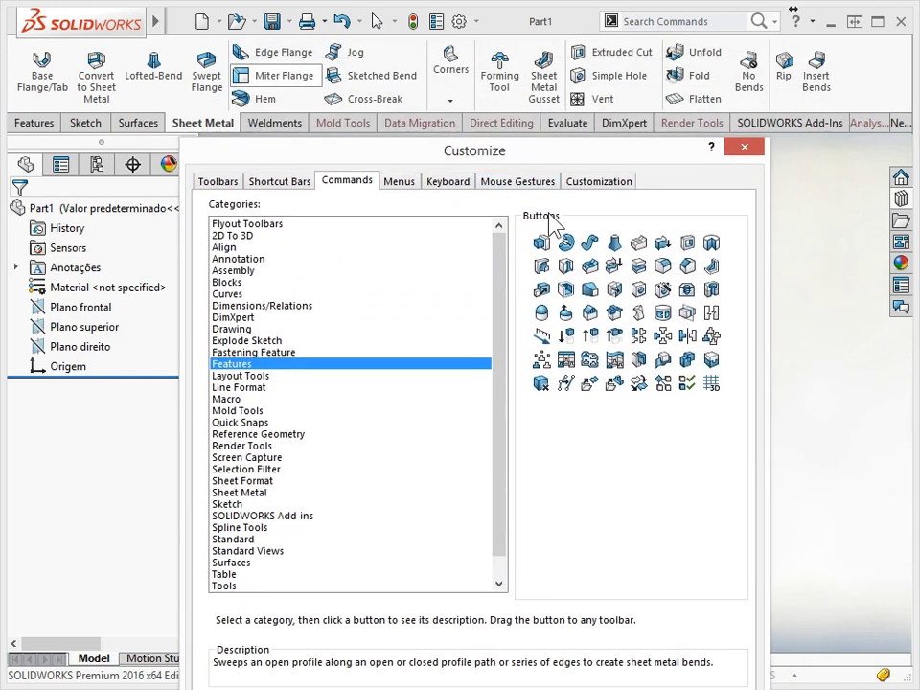
left_click(686, 338)
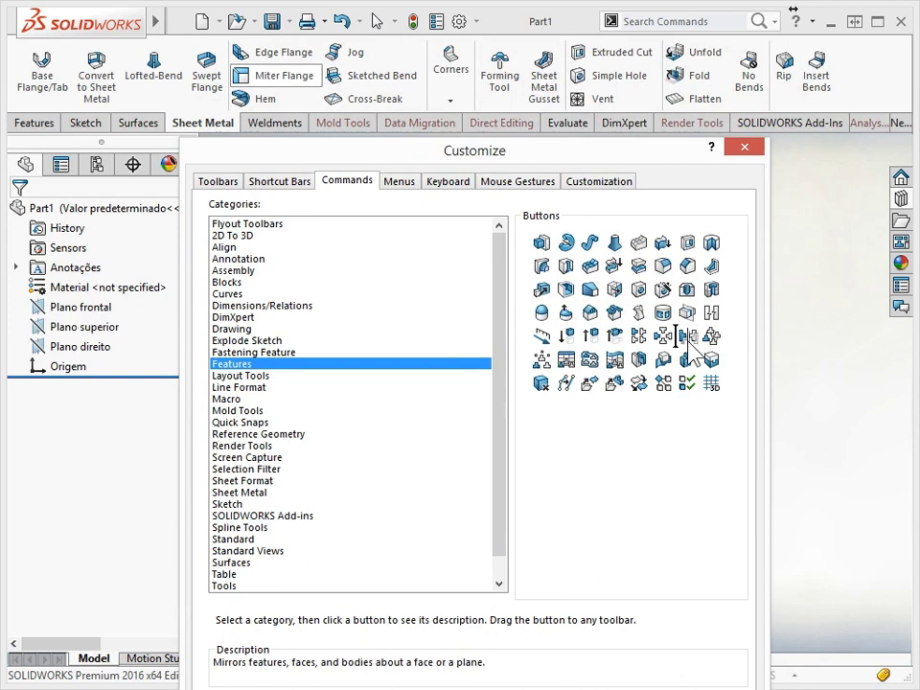
left_click_drag(688, 347, 564, 96)
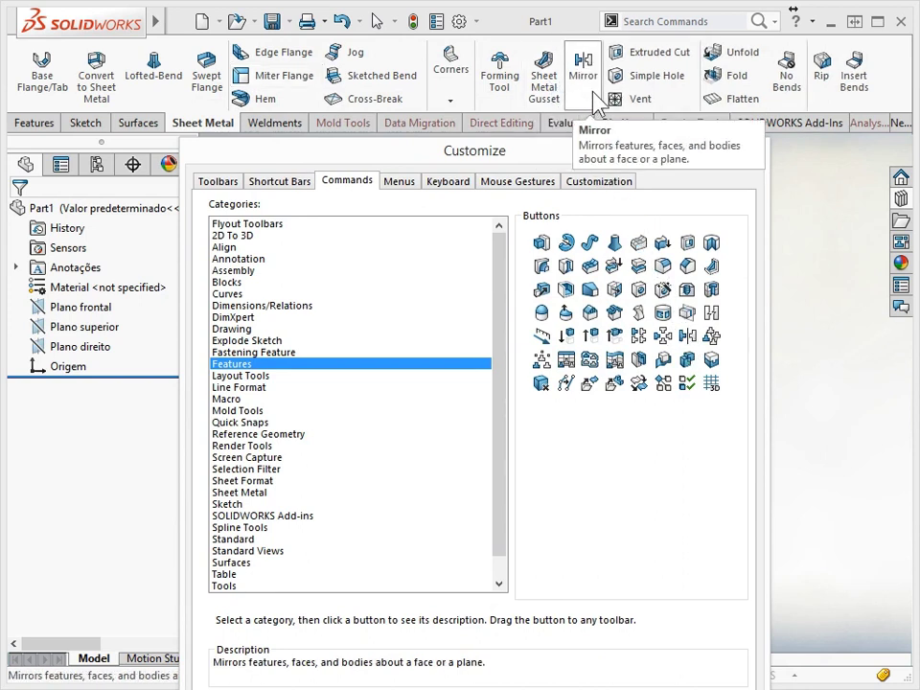
left_click_drag(596, 165, 611, 79)
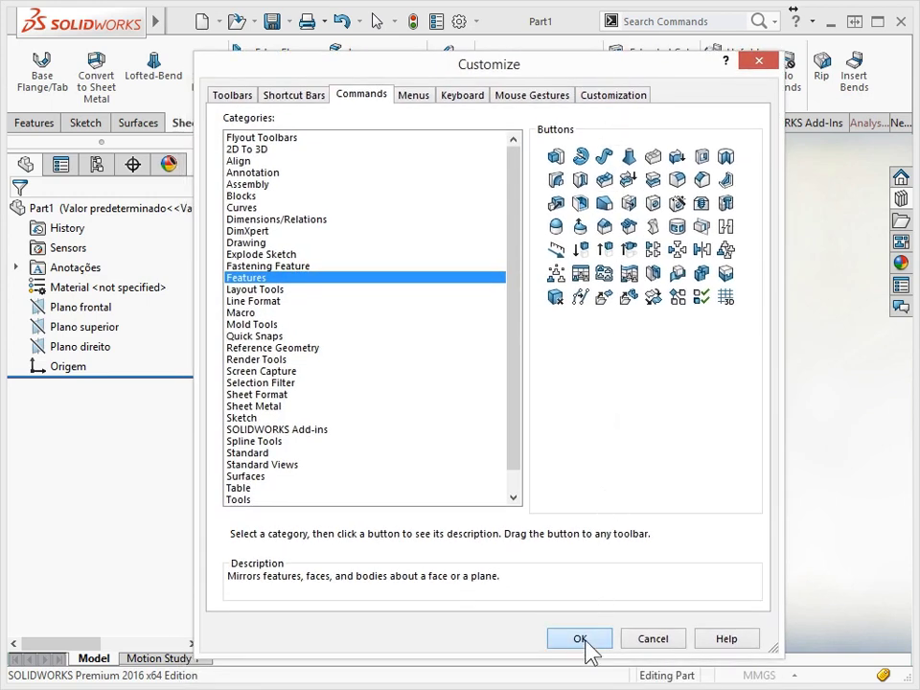
left_click(584, 640)
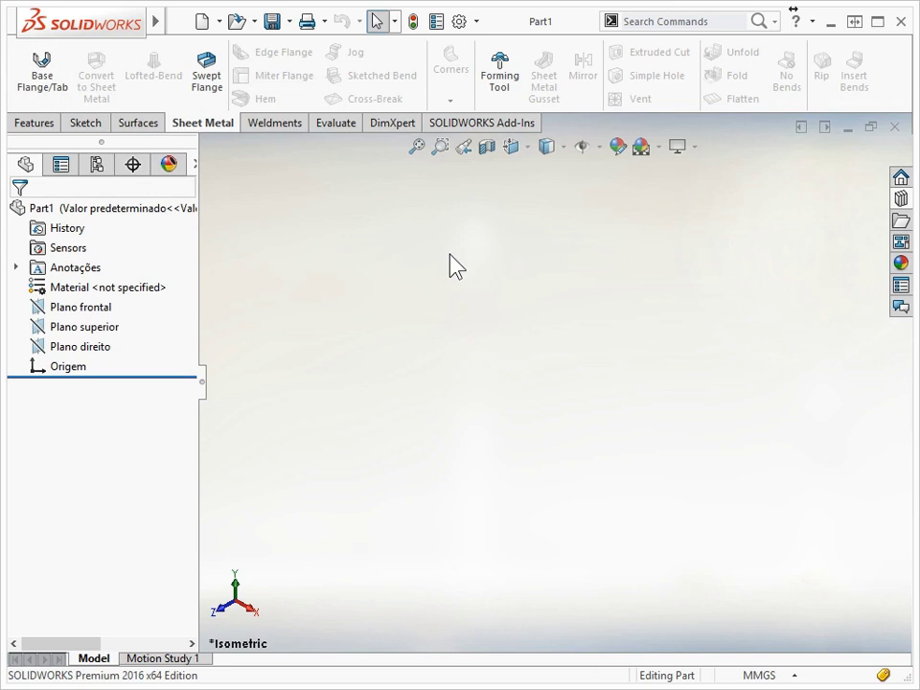
- Start Base Flange/Tab with its sketch on the Plano frontal plane
left_click(61, 63)
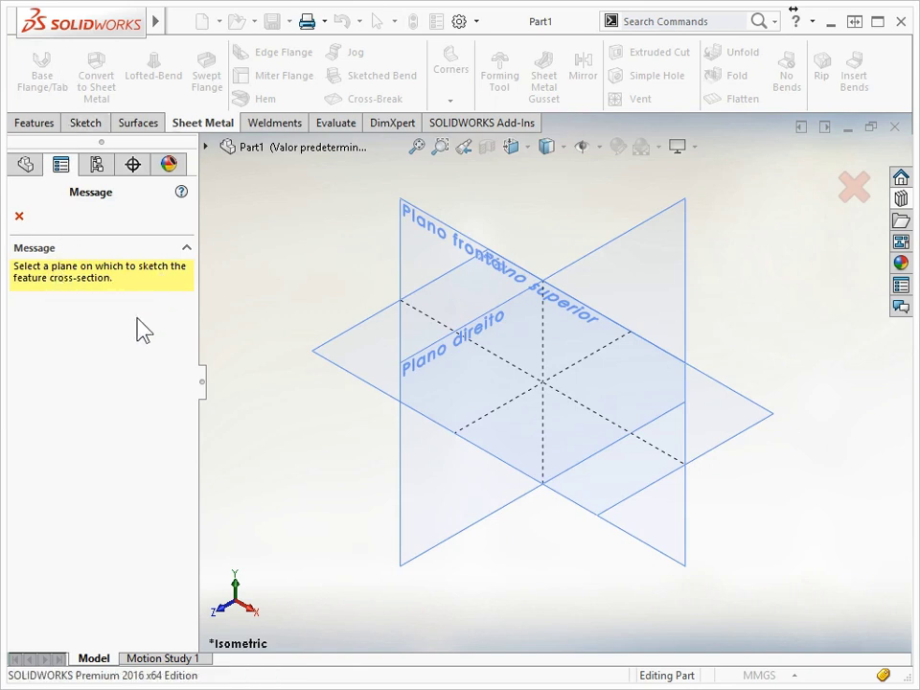
left_click(415, 233)
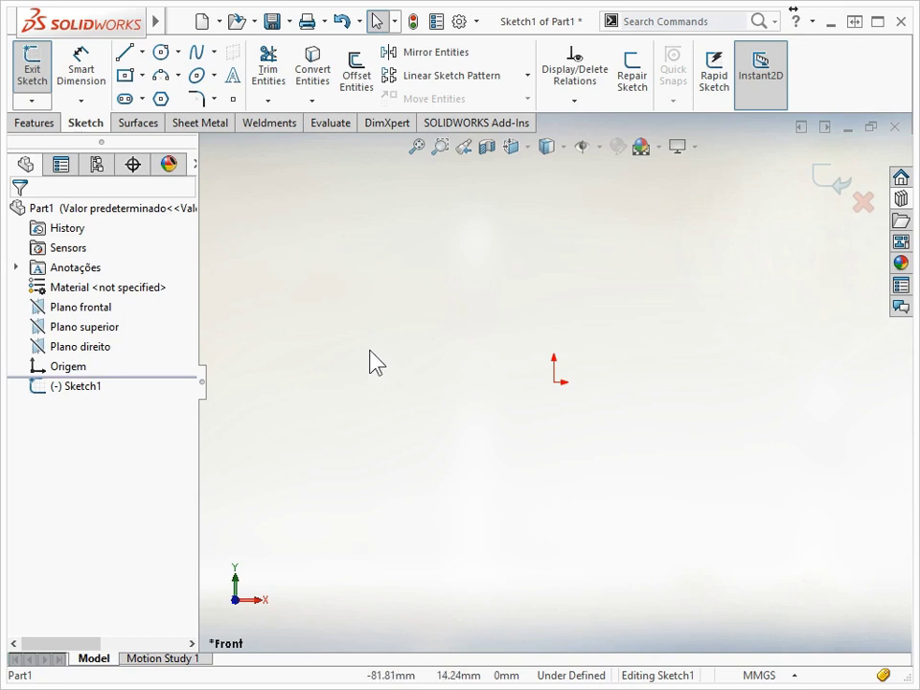
- Draw an open three-line U profile starting at the sketch origin
left_click(126, 56)
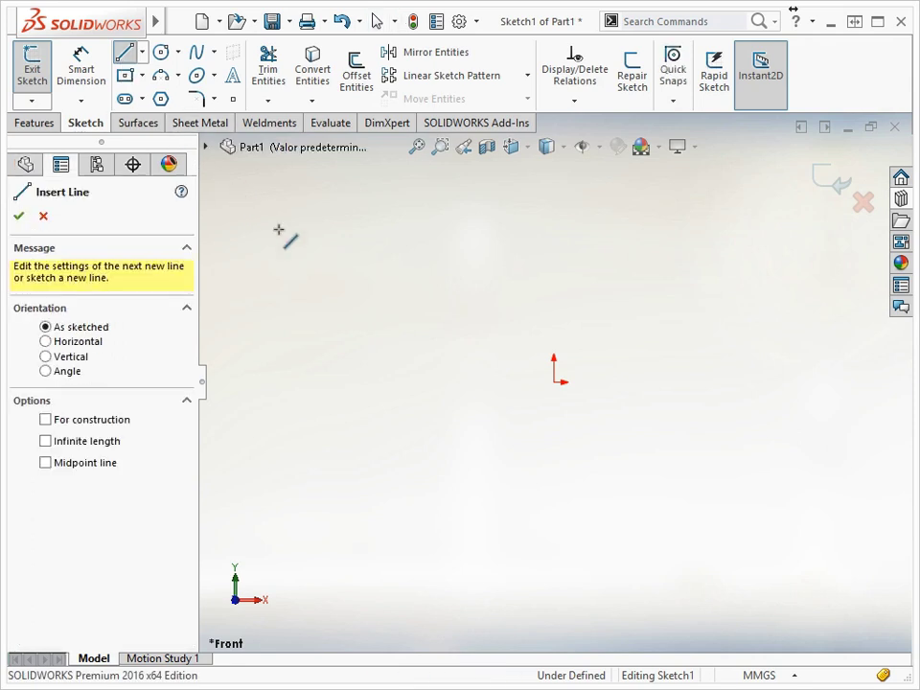
left_click(553, 382)
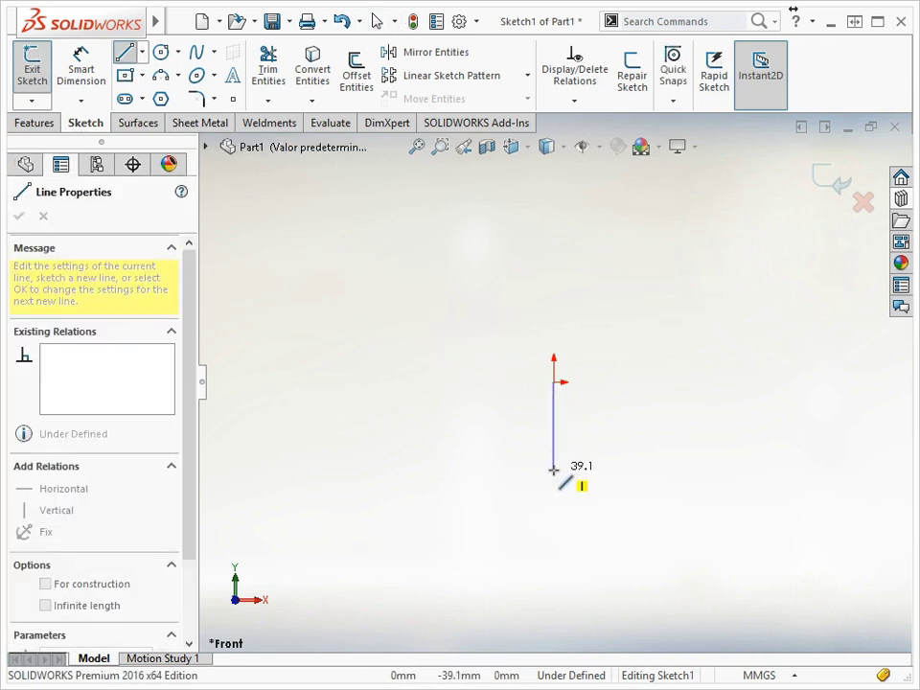
left_click(553, 469)
left_click(808, 470)
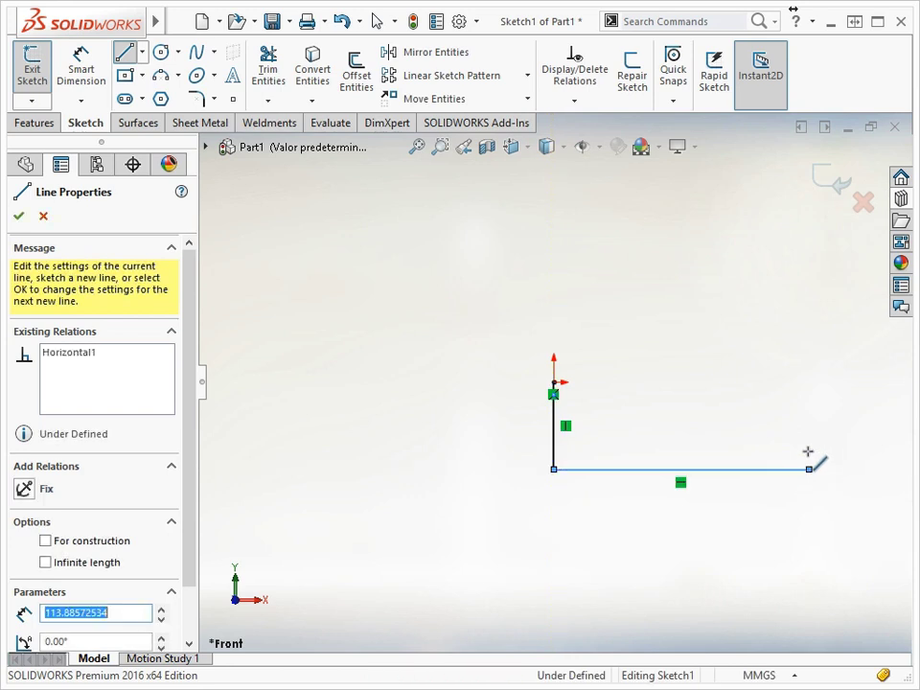
left_click(809, 381)
key("Escape")
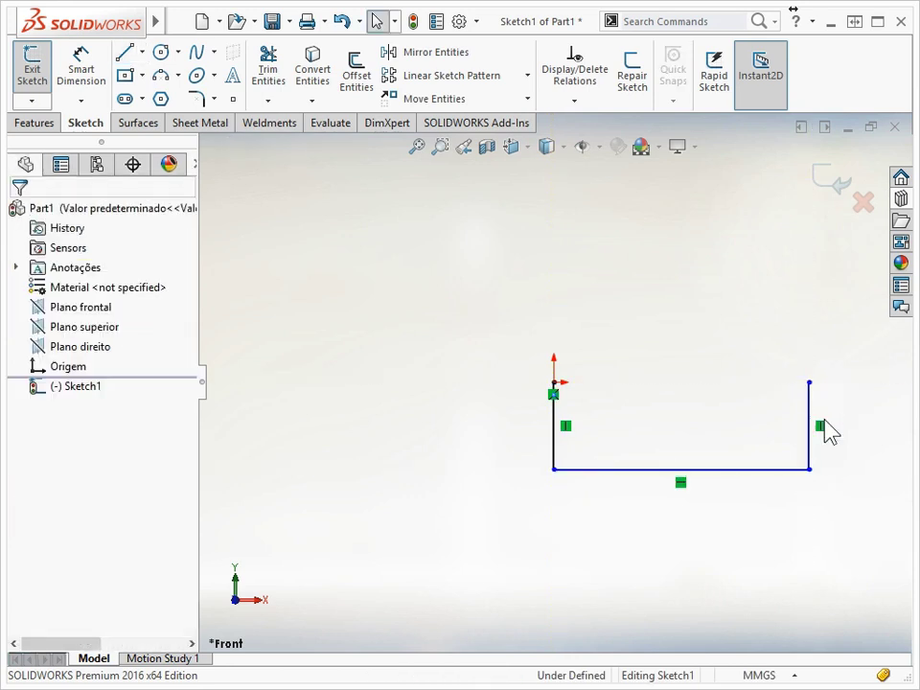
- Add a separate center rectangle to the right of the U profile
scroll(826, 432, "down", 3)
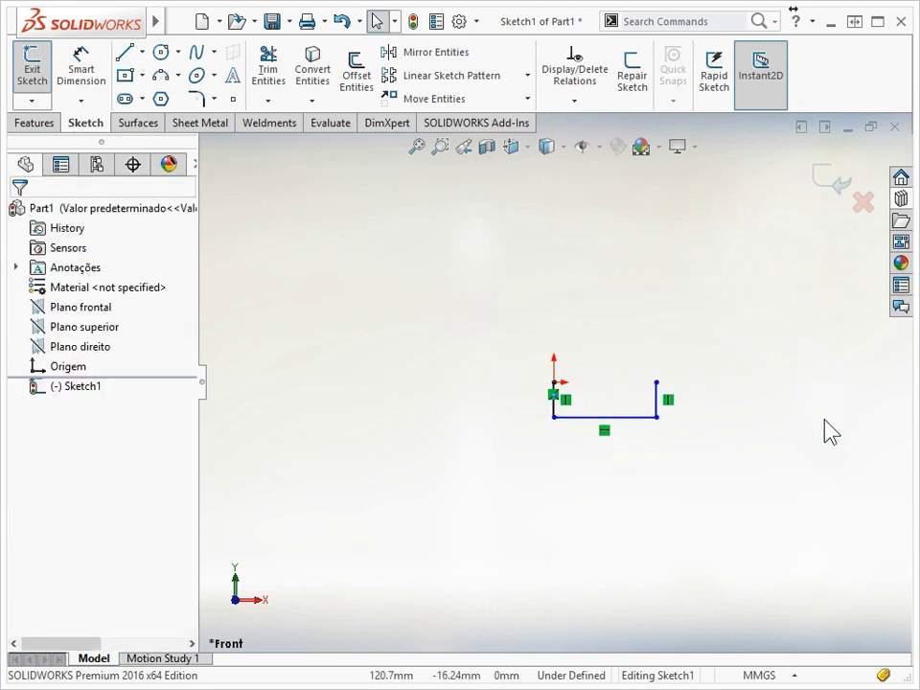
left_click(124, 74)
left_click(610, 378)
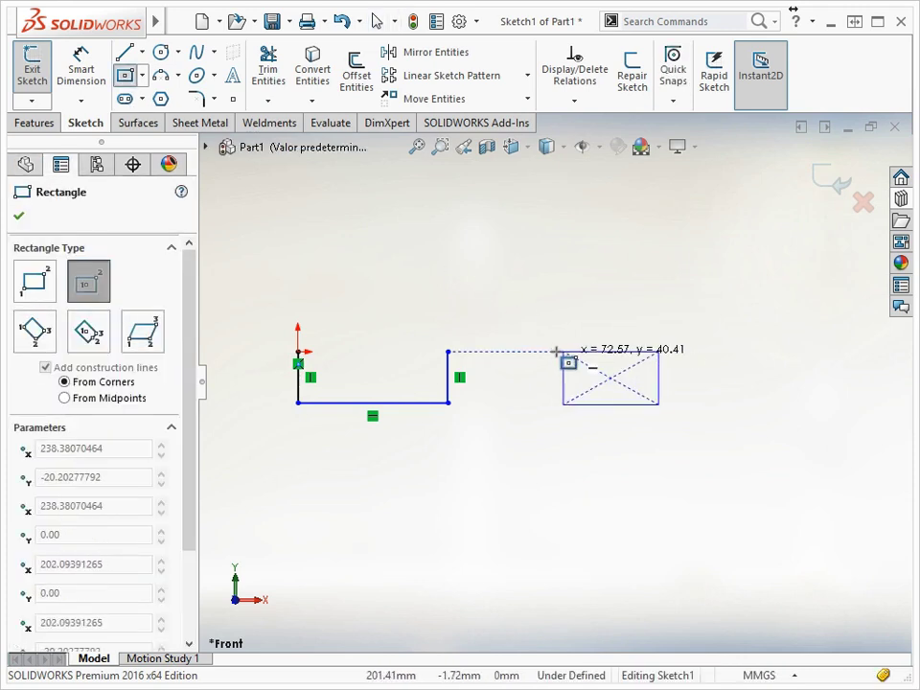
left_click(527, 351)
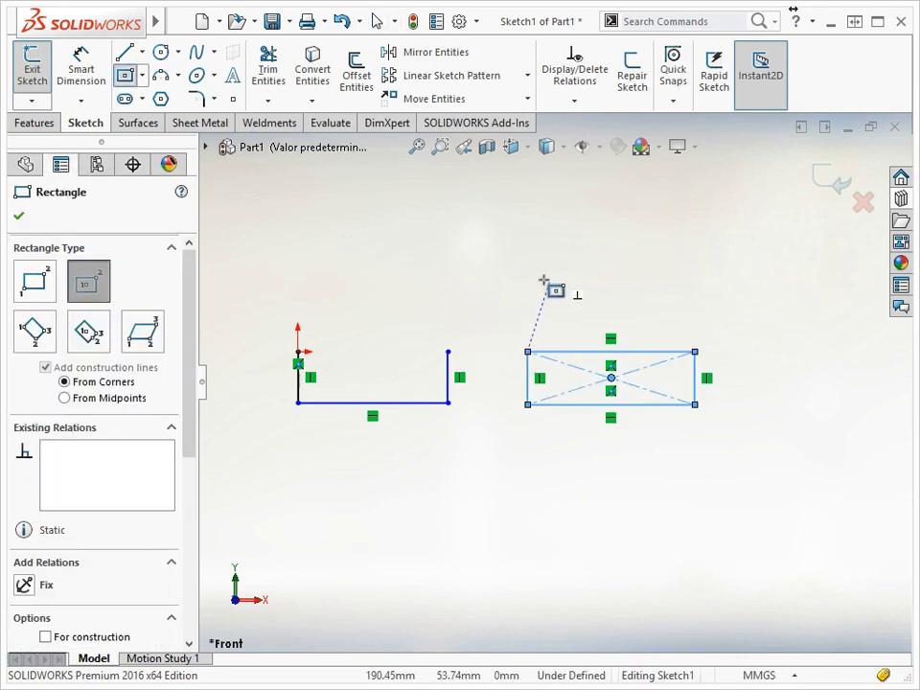
key("Escape")
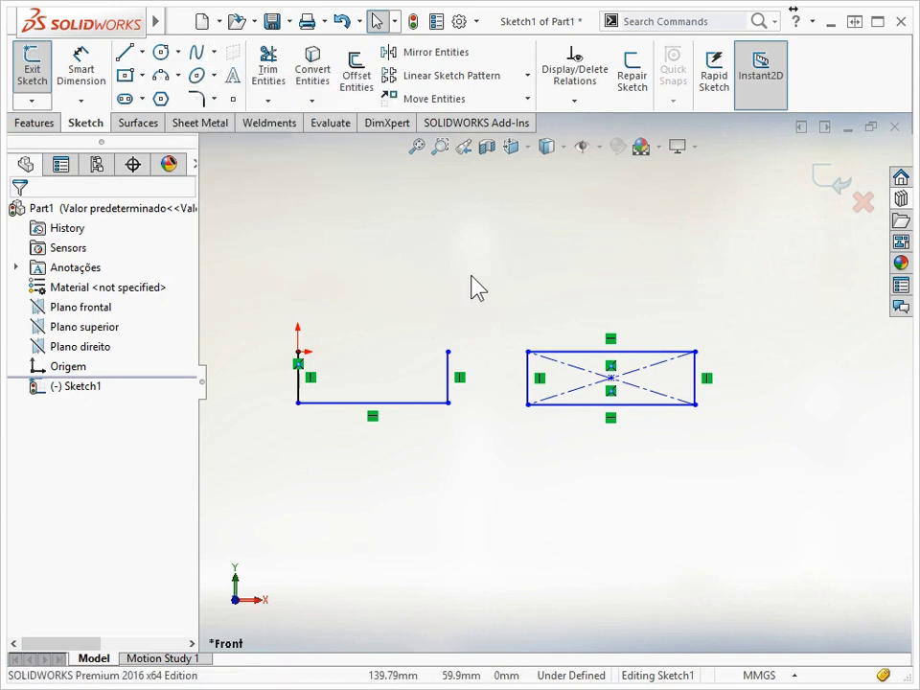
mouse_move(473, 285)
middle_mouse_down()
mouse_move(453, 299)
mouse_move(453, 331)
middle_mouse_up()
- Try accepting the sketch as a flange and dismiss the open/closed contours warning
key("d")
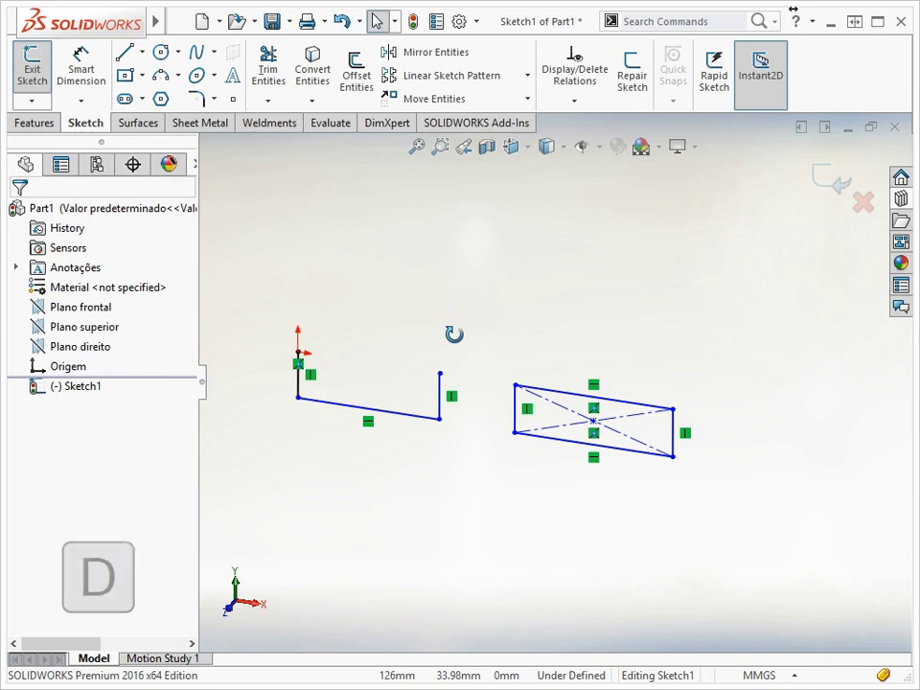
left_click(473, 353)
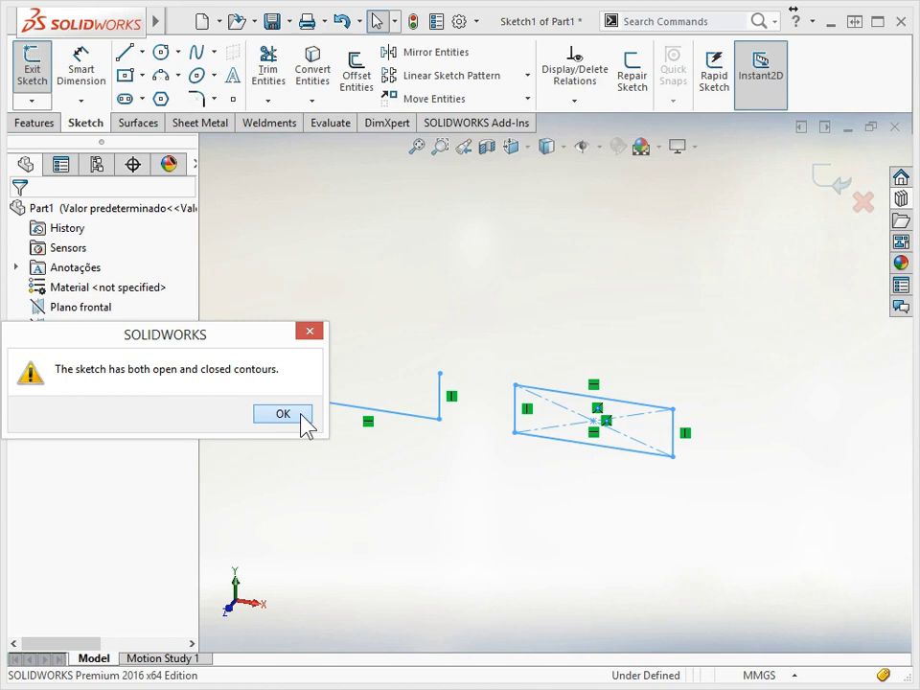
left_click(301, 416)
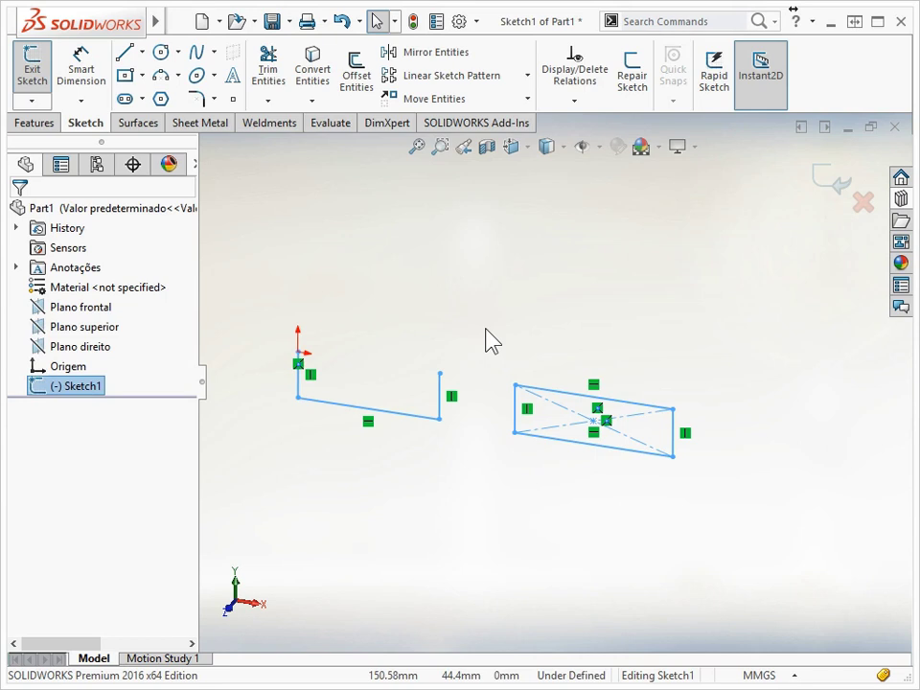
- Delete the rectangle so only the U profile remains, then exit the sketch
left_click_drag(472, 318, 733, 499)
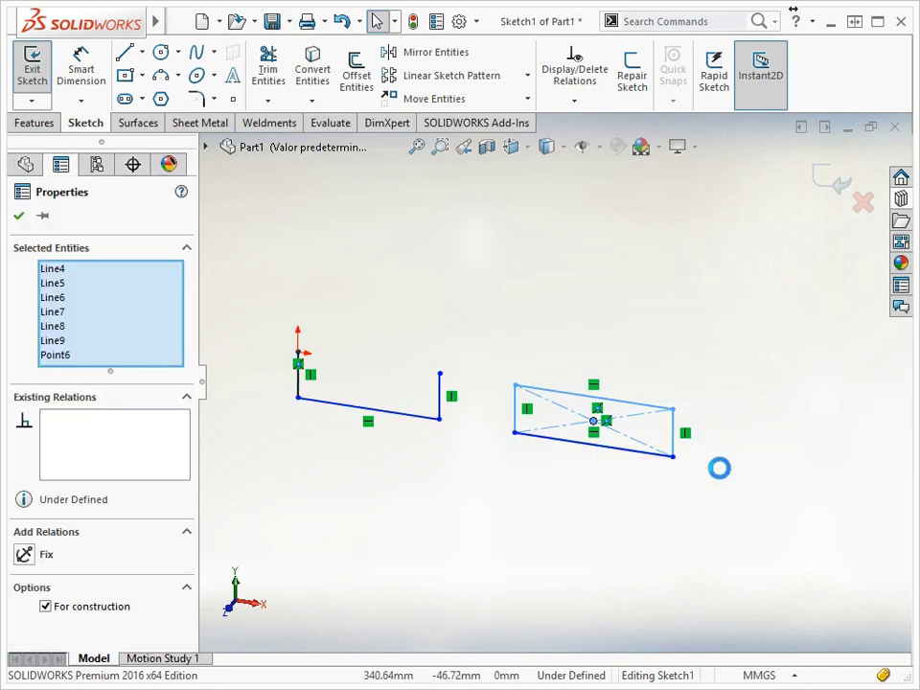
key("Delete")
key("d")
left_click(530, 301)
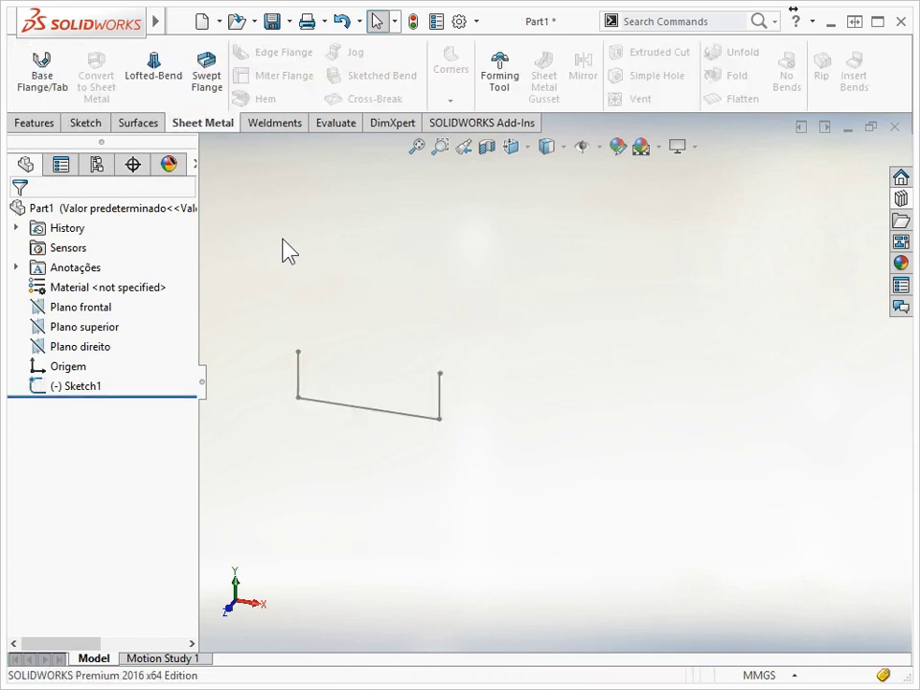
- Draw a rectangle beside the U in a new Sketch2 on Plano frontal, then view isometrically
left_click(97, 308)
left_click(107, 280)
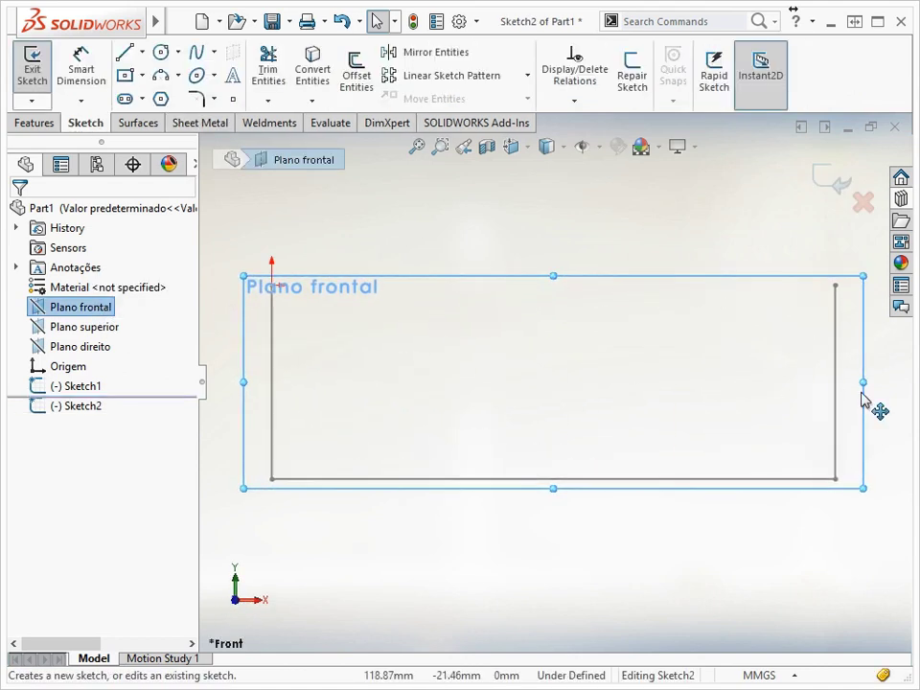
left_click(126, 77)
left_click(657, 376)
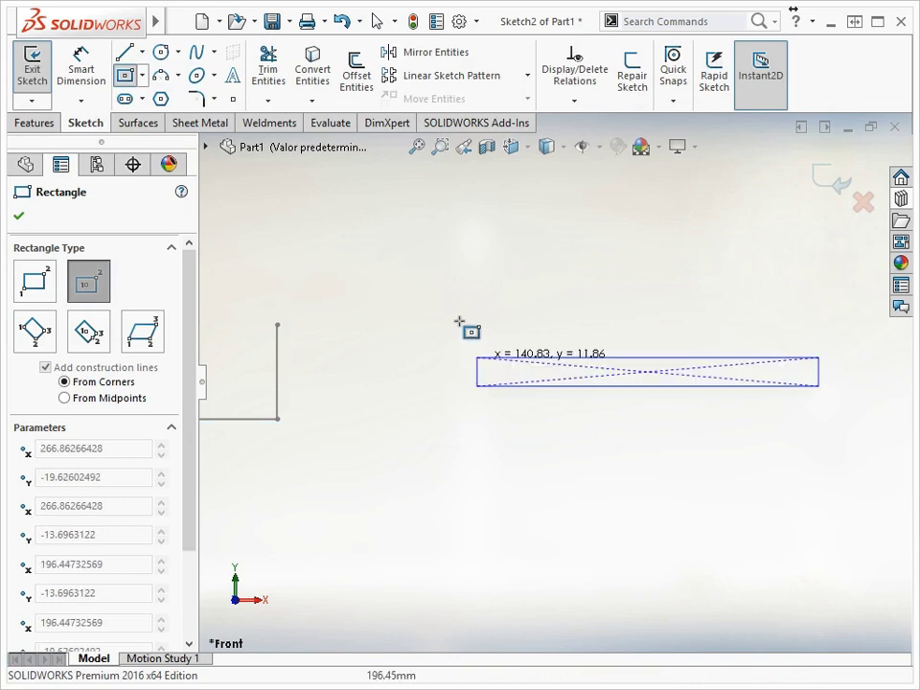
left_click(408, 274)
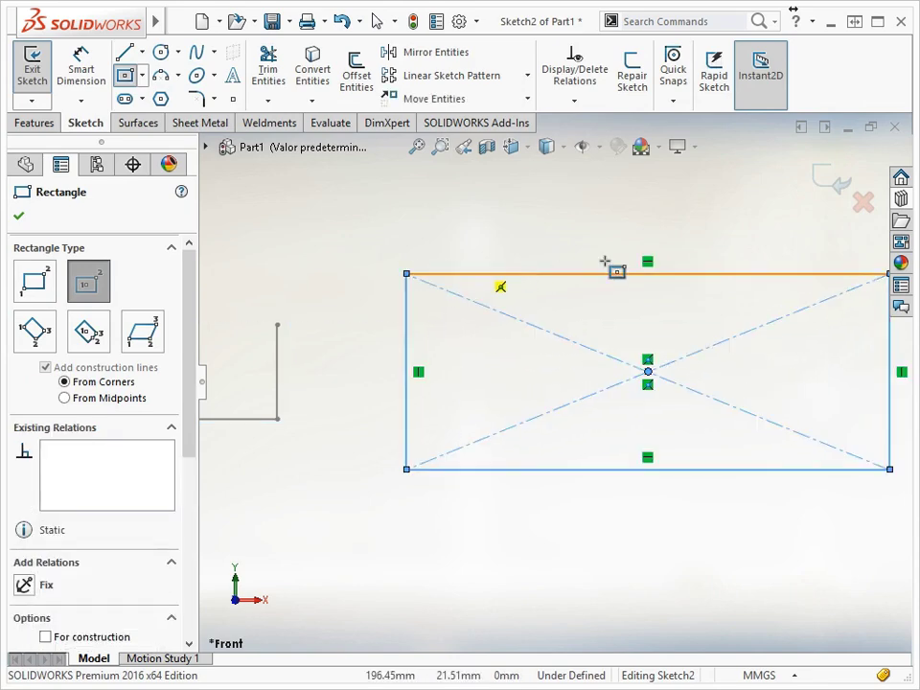
left_click(833, 182)
left_click(700, 251)
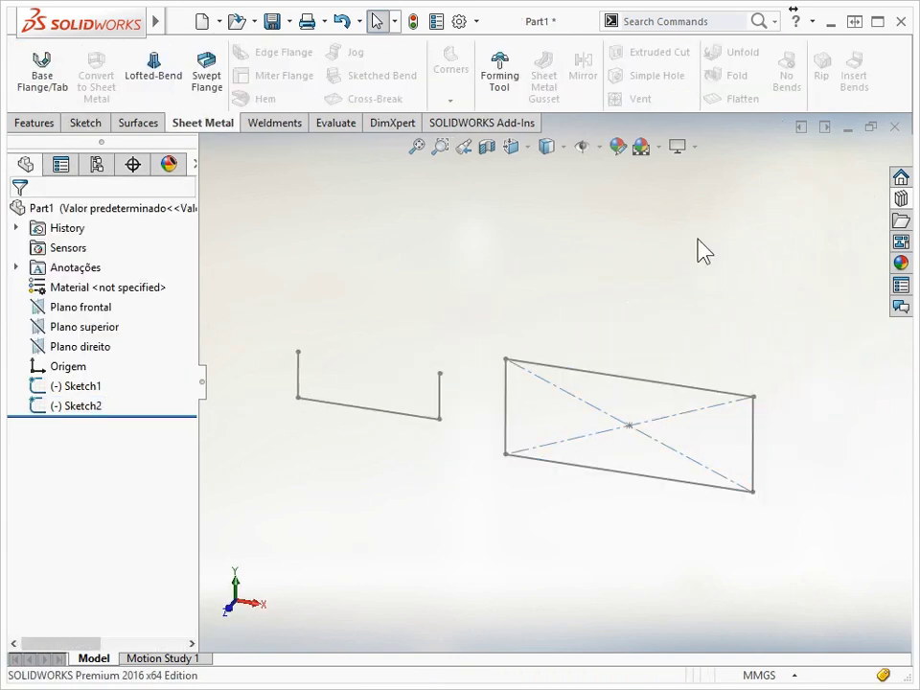
key("ctrl+7")
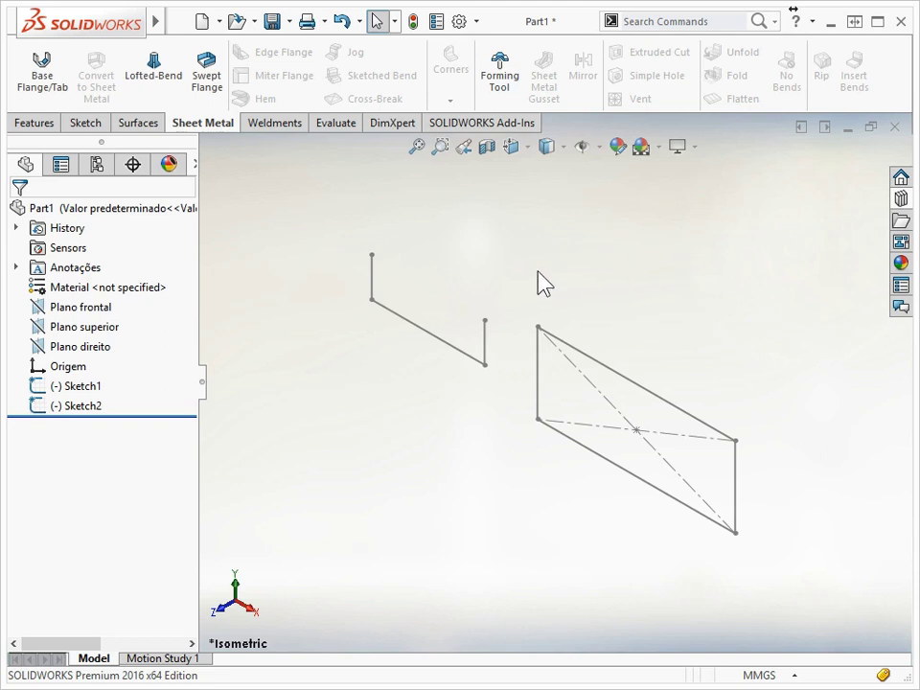
- Build Base-Flange1 from the U-shaped Sketch1 as a sheet-metal channel
left_click(42, 65)
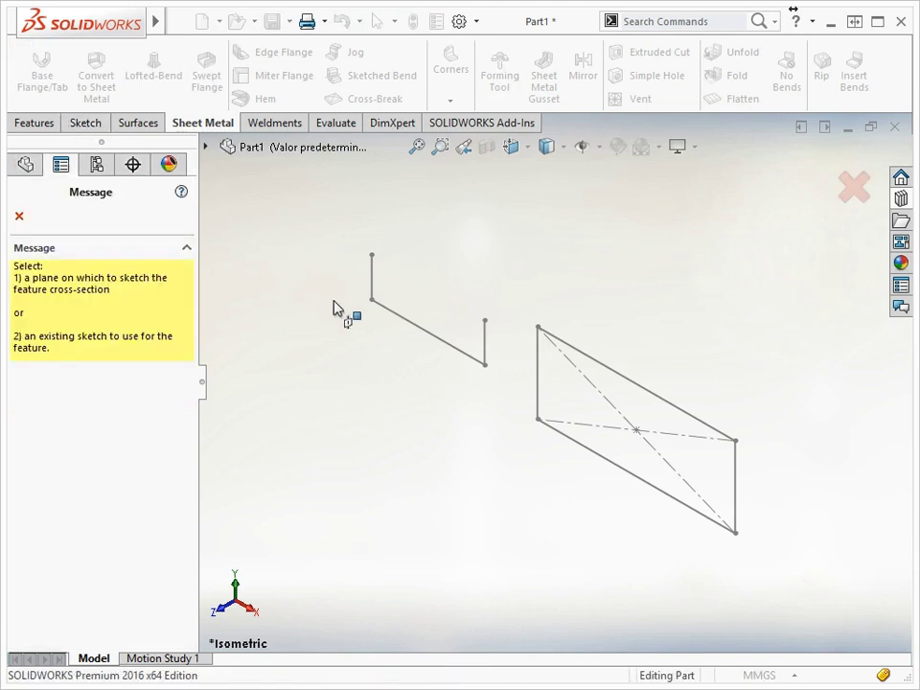
left_click(399, 323)
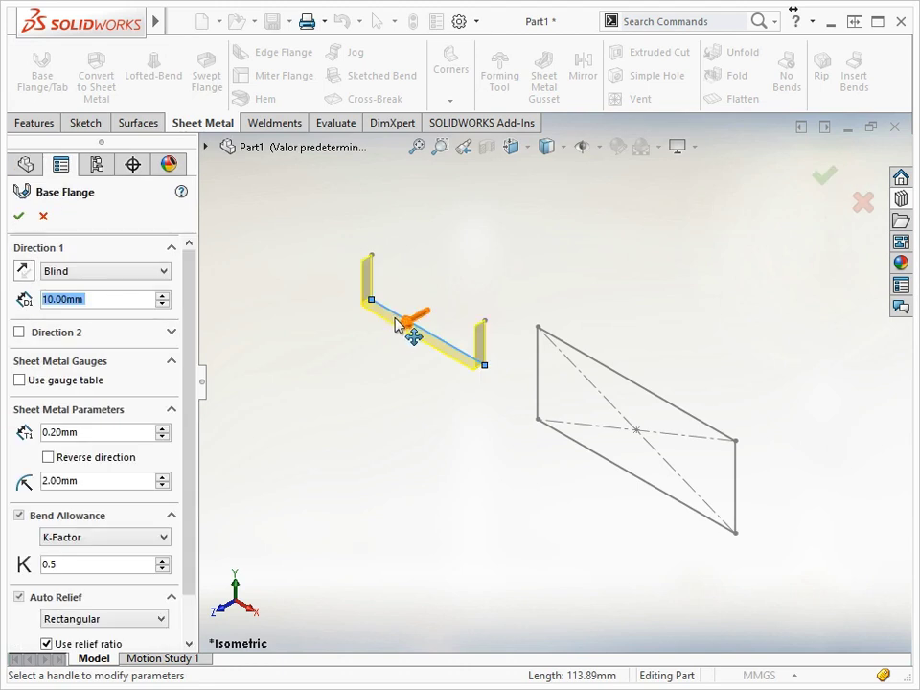
left_click(18, 215)
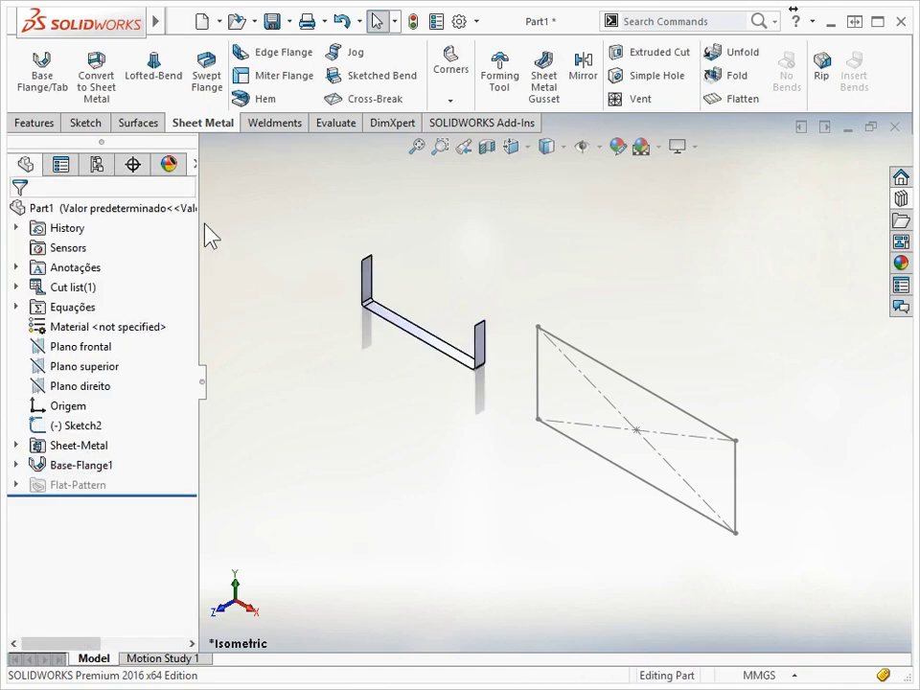
- Build Base-Flange2 from the rectangle sketch as a separate flat plate
left_click(45, 61)
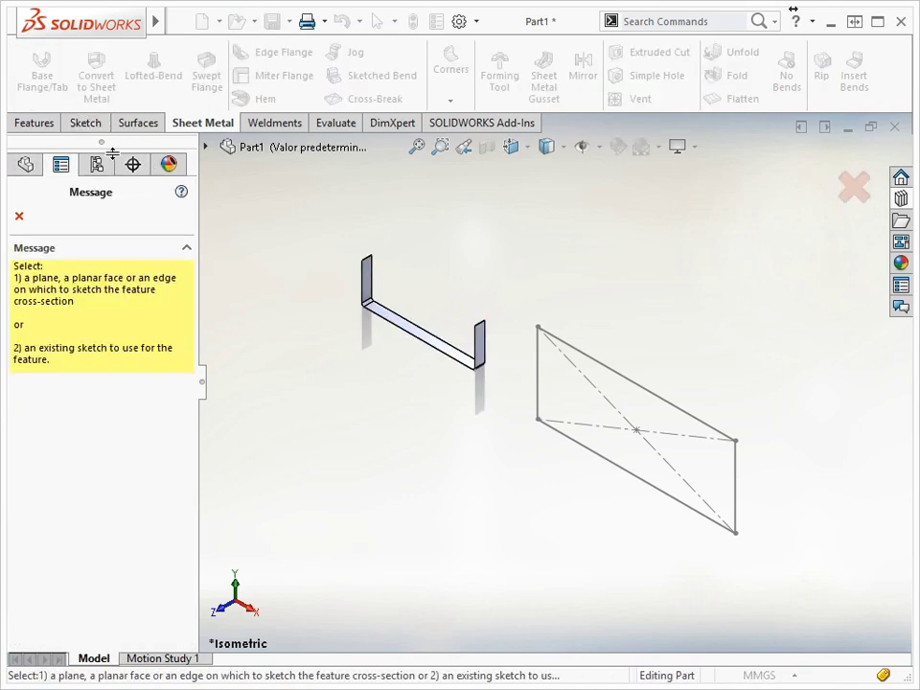
left_click(538, 398)
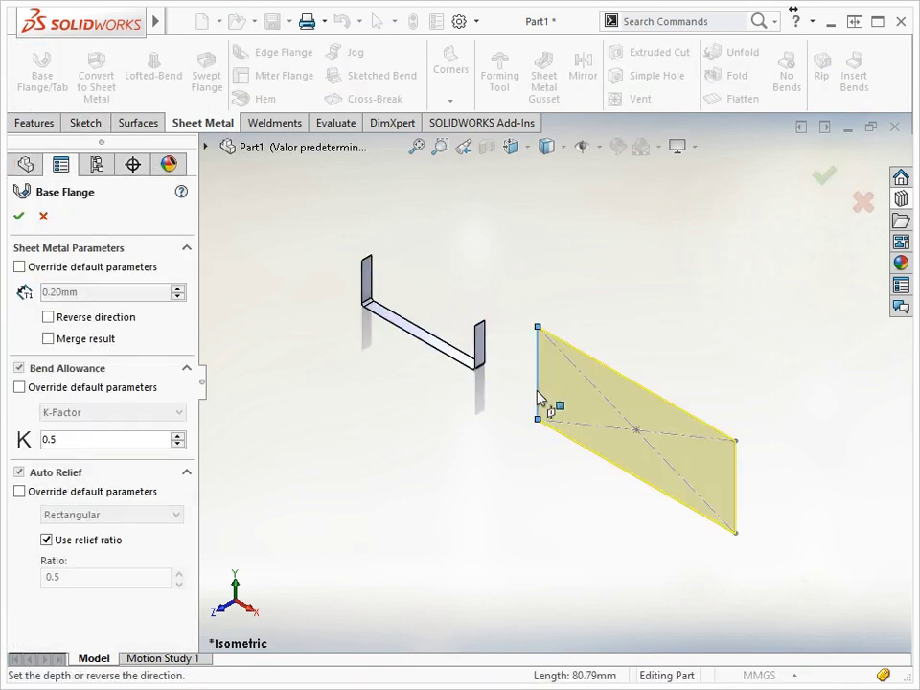
left_click(18, 215)
key("f")
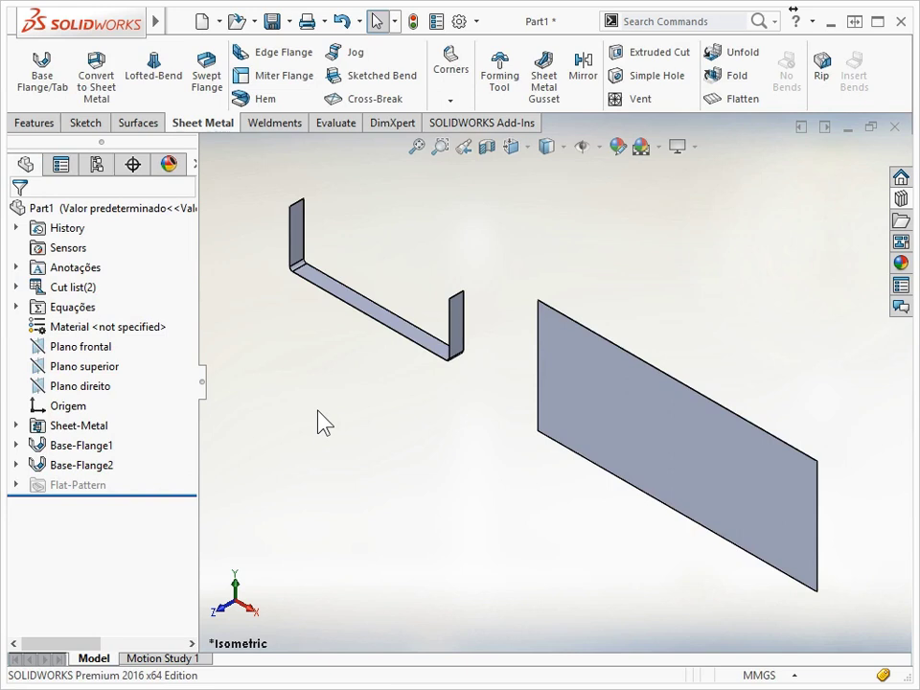
- Delete Base-Flange1, Base-Flange2 and Sheet-Metal along with their dependents
left_click(96, 447)
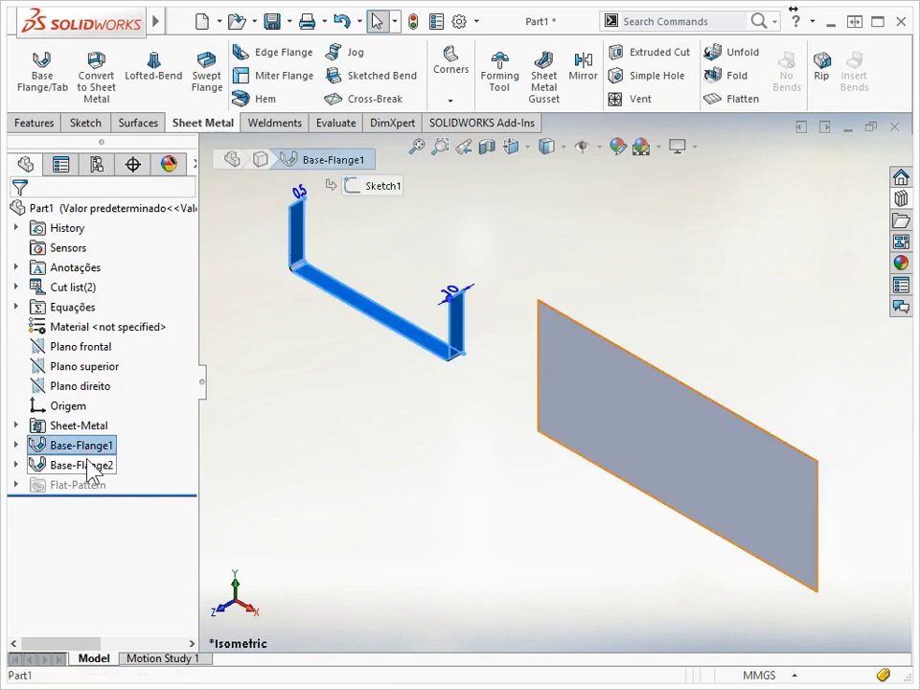
left_click(91, 466, "ctrl")
key("Delete")
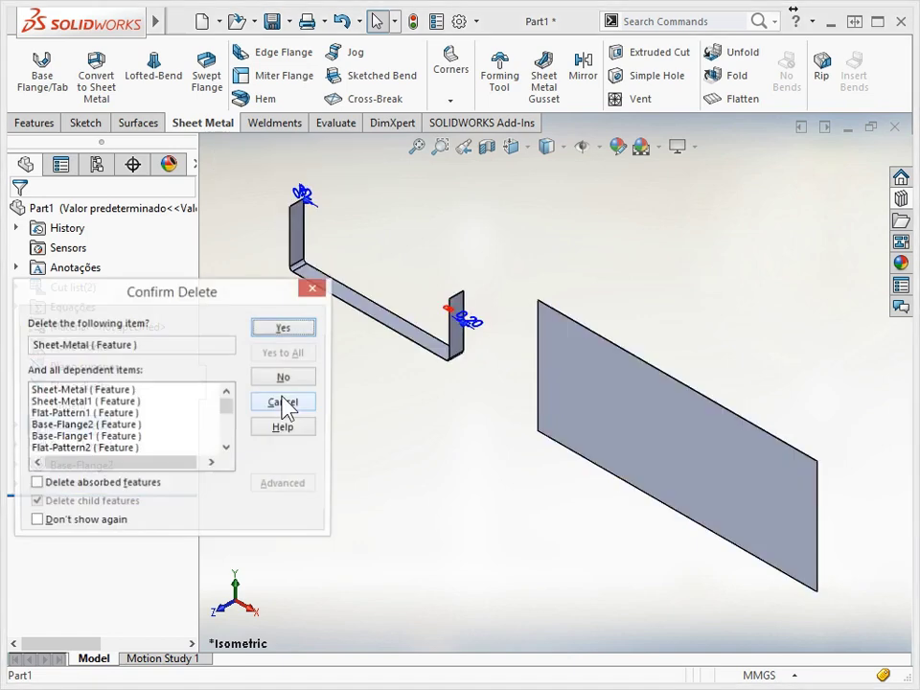
left_click(293, 345)
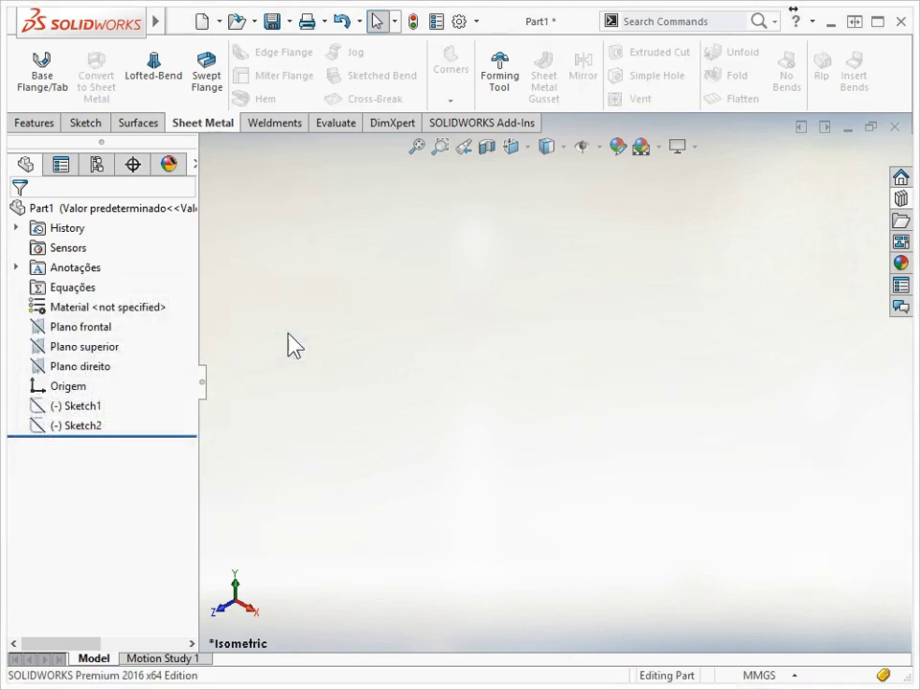
- Restart Base Flange/Tab on Sketch1 with a one-direction Blind depth of 40 mm
left_click(85, 405)
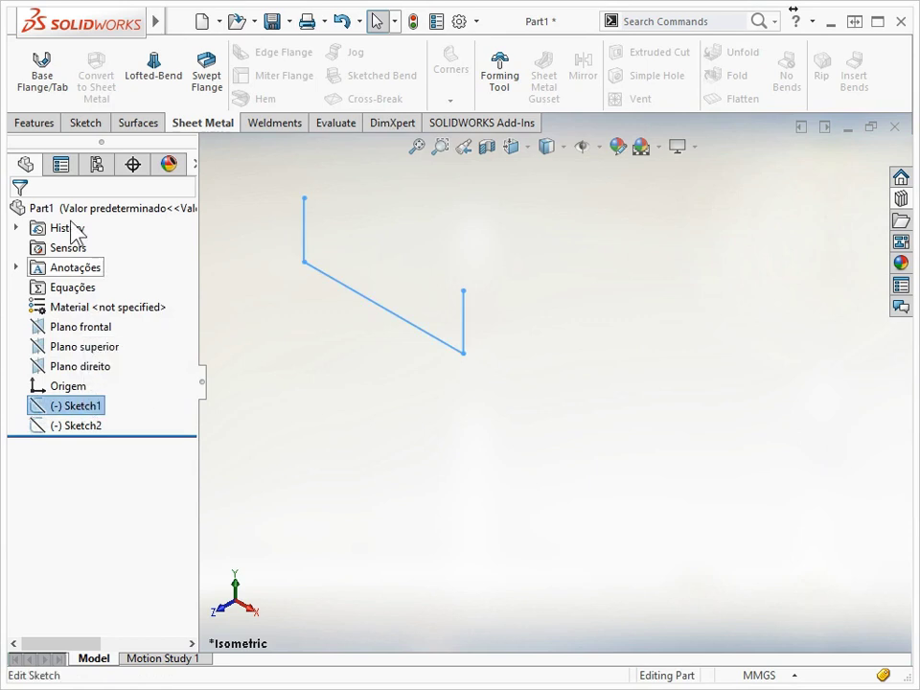
left_click(36, 75)
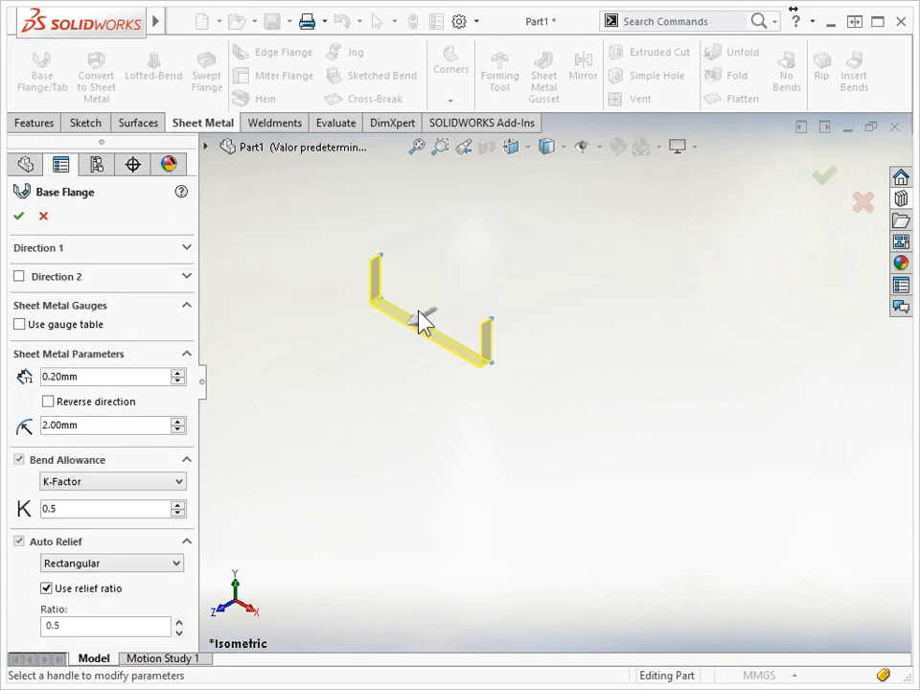
key("f")
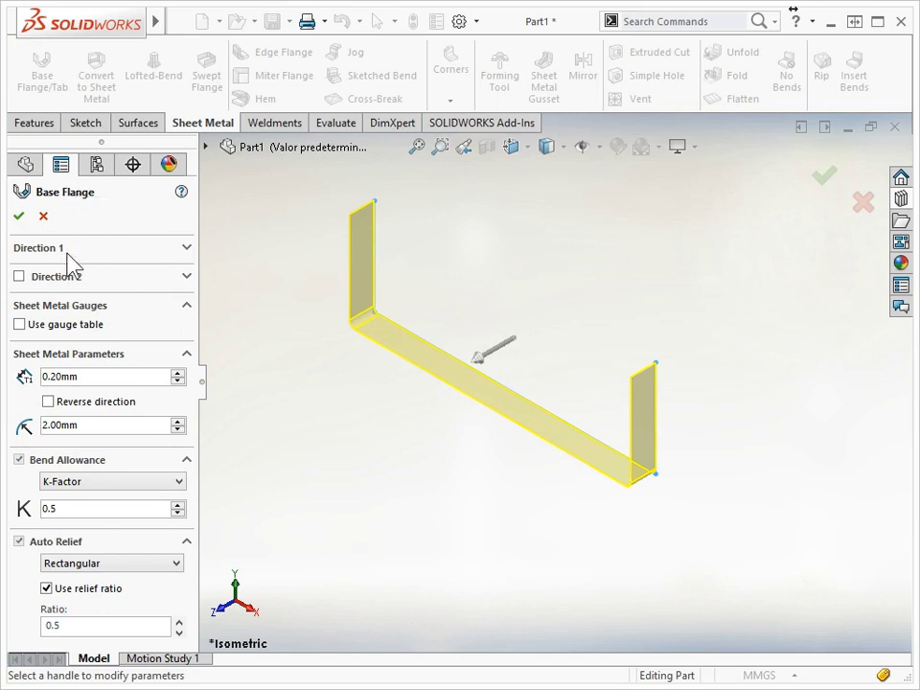
left_click(185, 249)
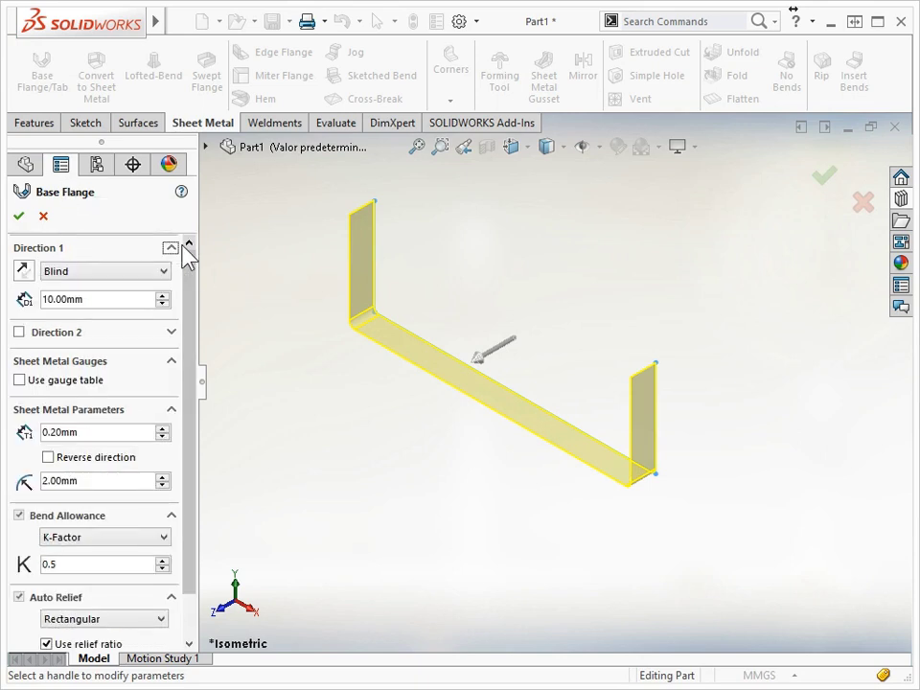
left_click(163, 272)
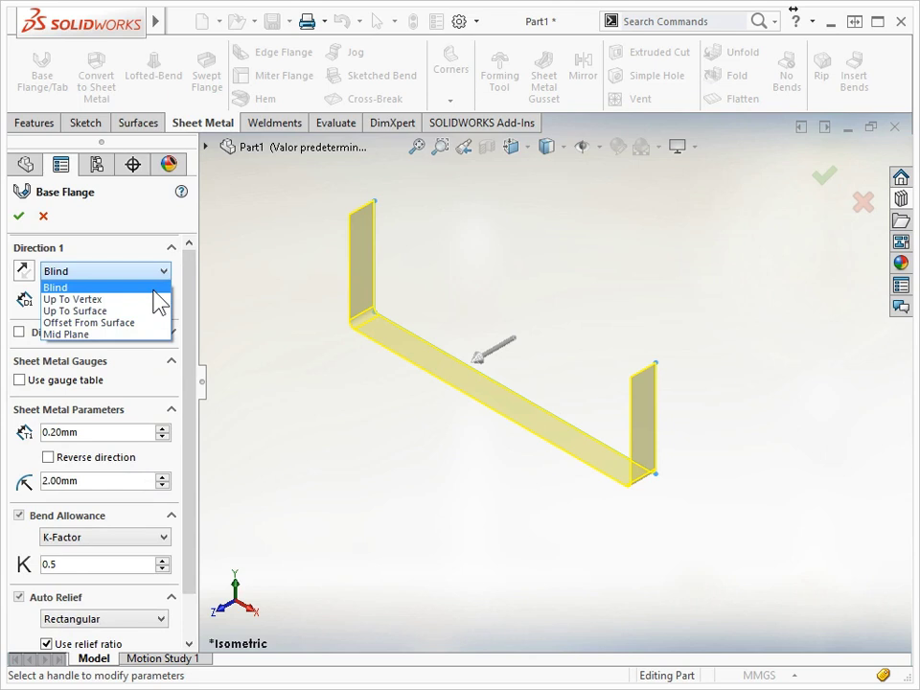
left_click(153, 291)
double_click(130, 299)
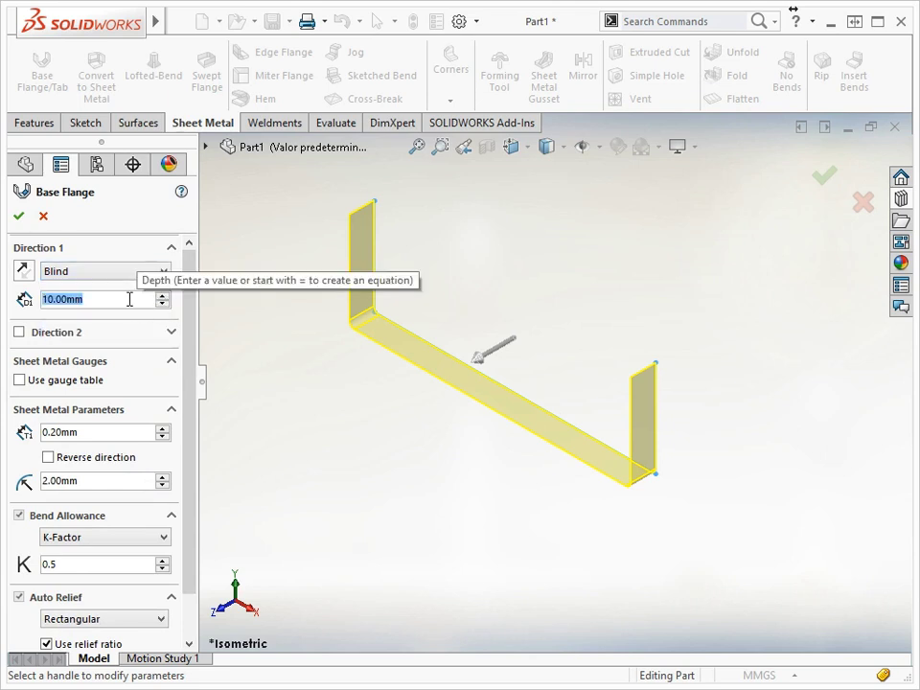
type("40")
key("Return")
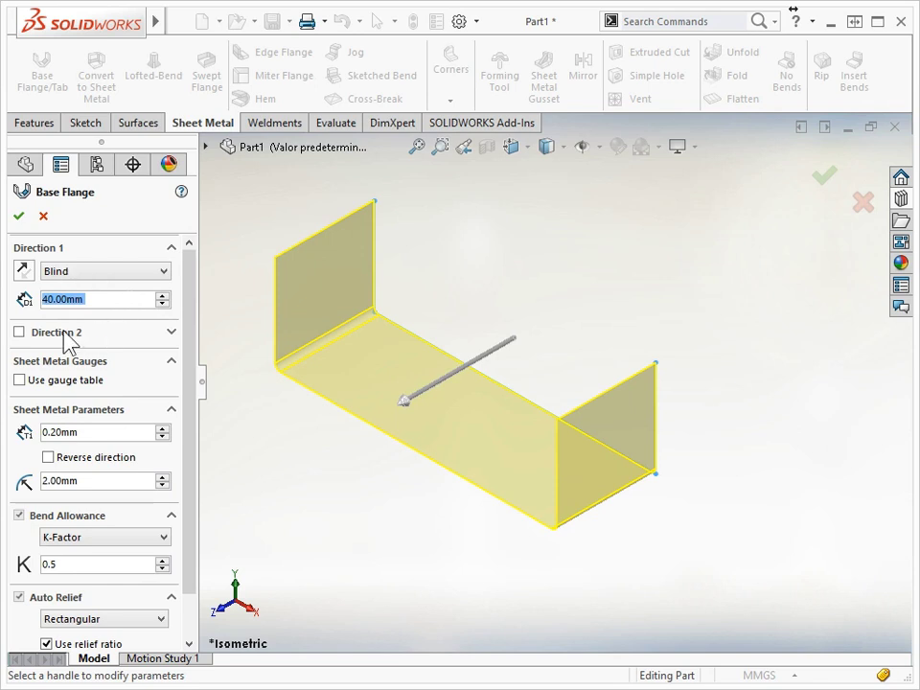
left_click(21, 333)
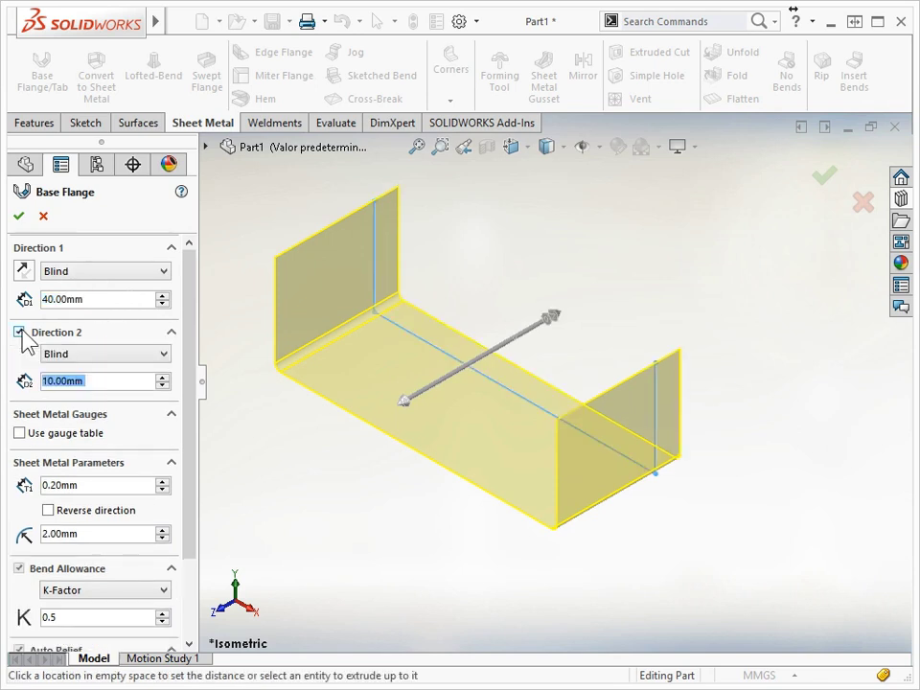
left_click(19, 331)
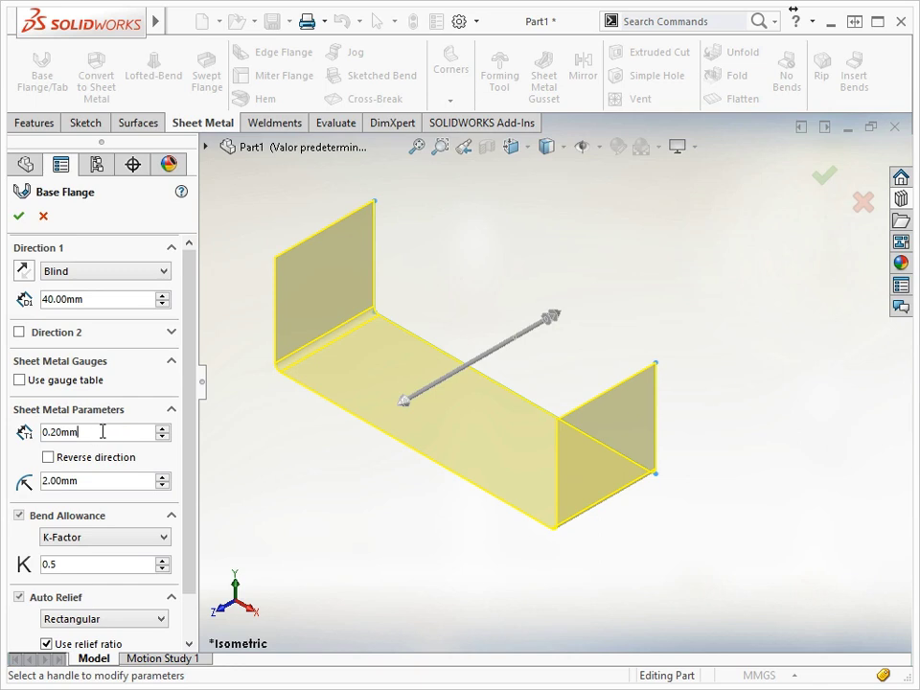
- Set the flange thickness to 1 mm and the bend radius to 5 mm
double_click(100, 432)
type("1")
key("Return")
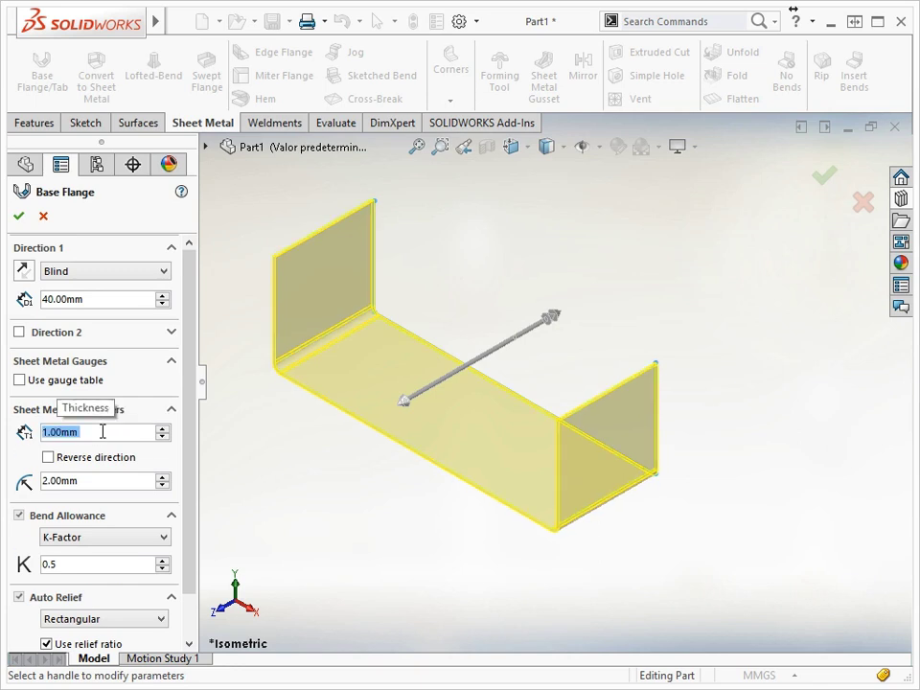
left_click(96, 479)
double_click(97, 479)
type("5")
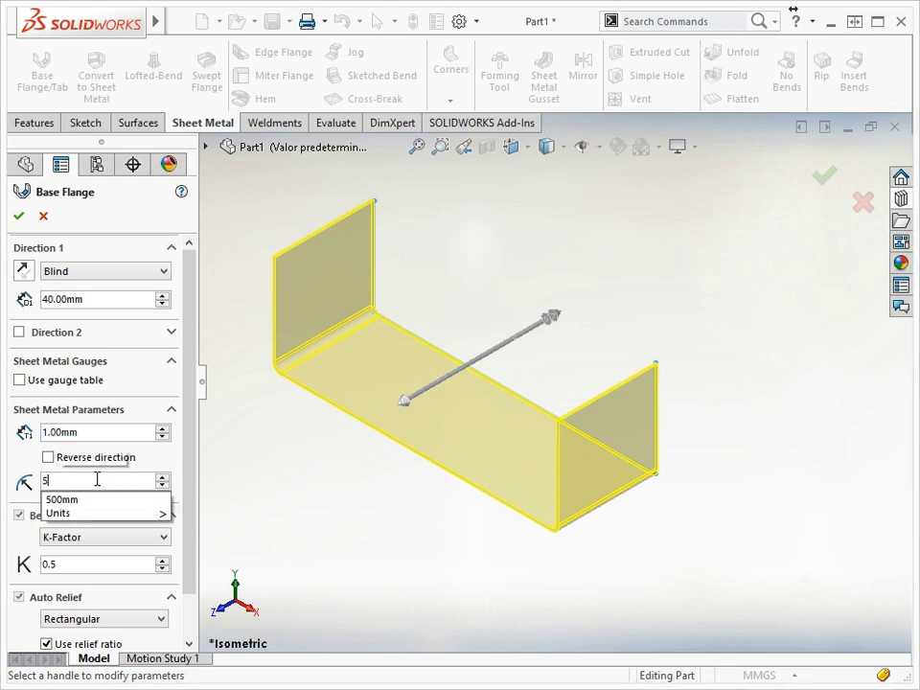
key("Return")
- Leave Reverse direction unchecked and keep K-Factor 0.5 as the bend allowance
scroll(311, 388, "down", 3)
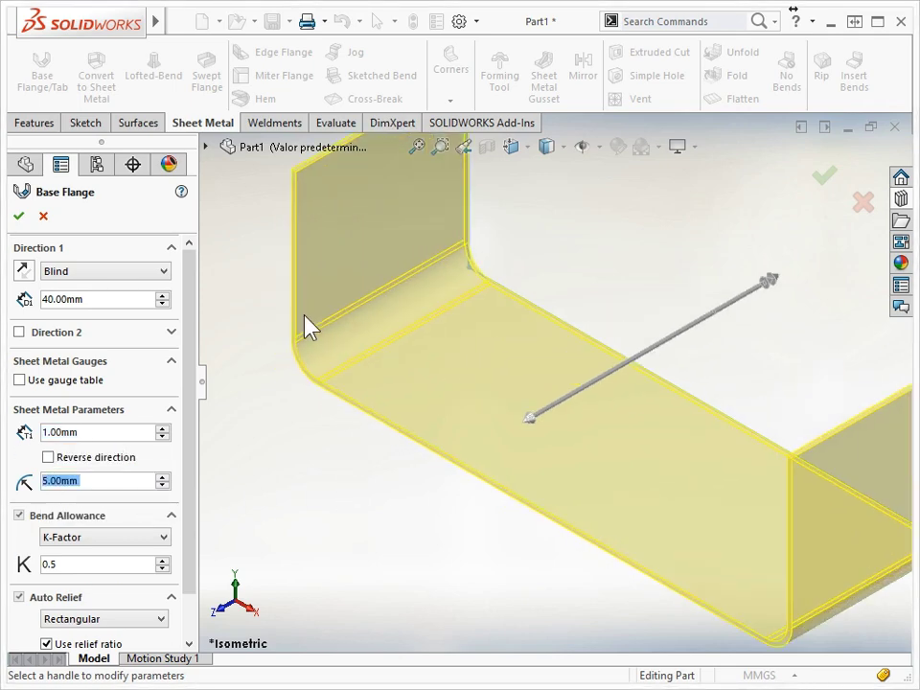
scroll(308, 325, "down", 3)
scroll(431, 483, "down", 2)
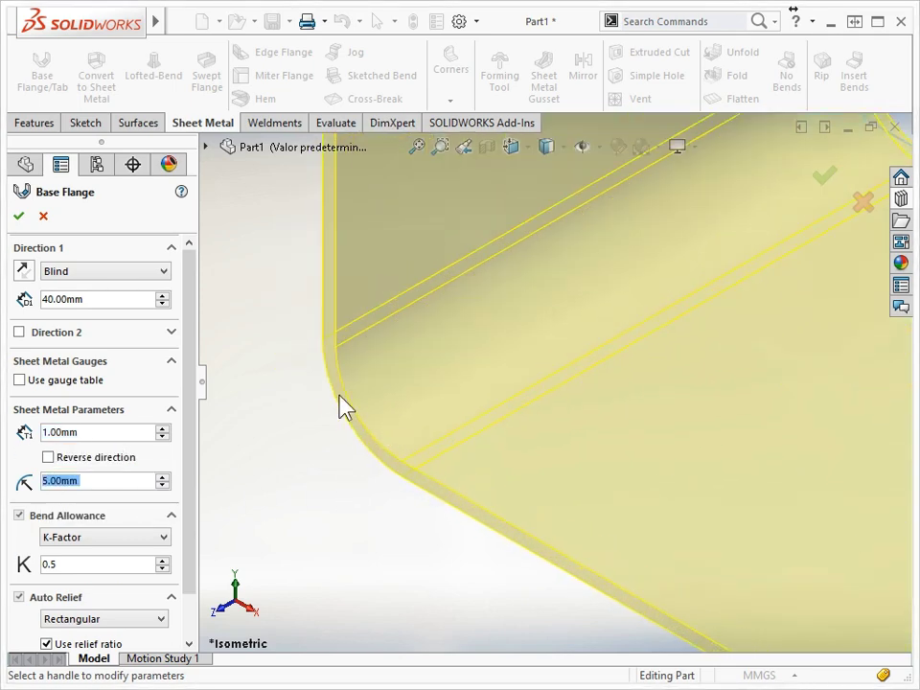
left_click(49, 458)
left_click(49, 458)
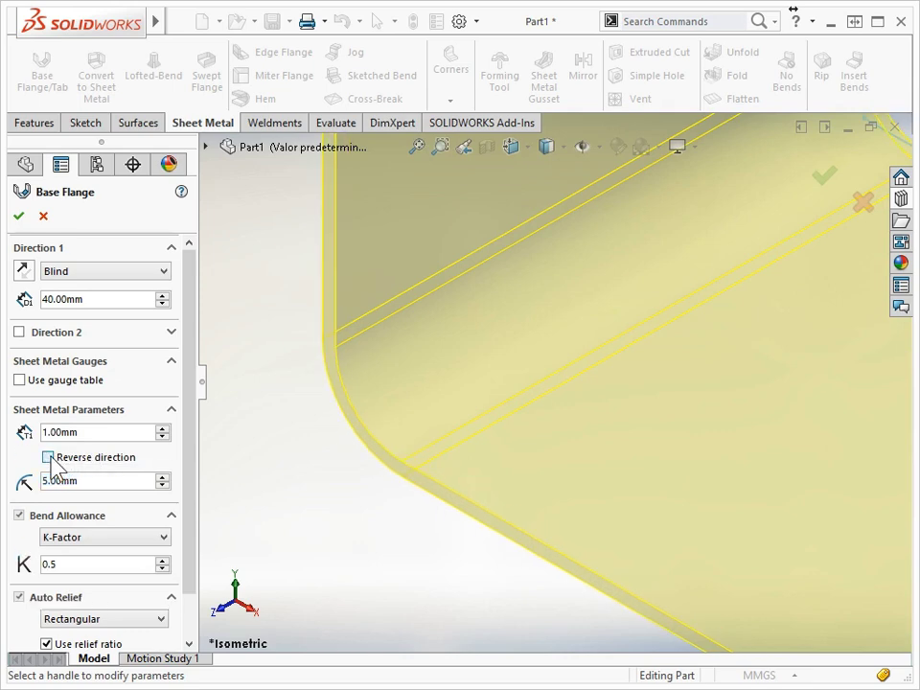
left_click(48, 458)
left_click(49, 458)
scroll(142, 468, "down", 1)
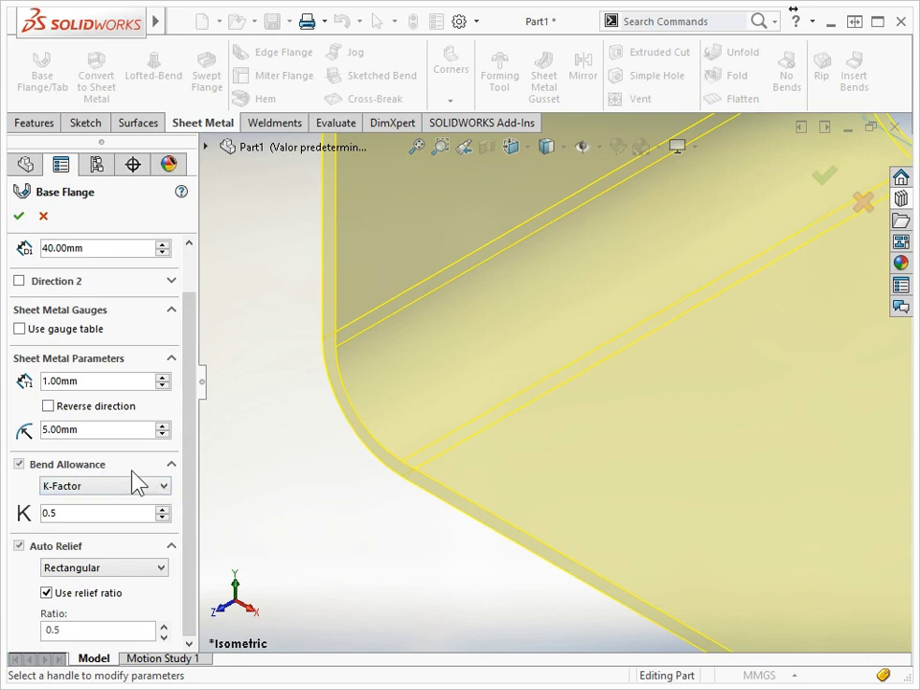
left_click(164, 487)
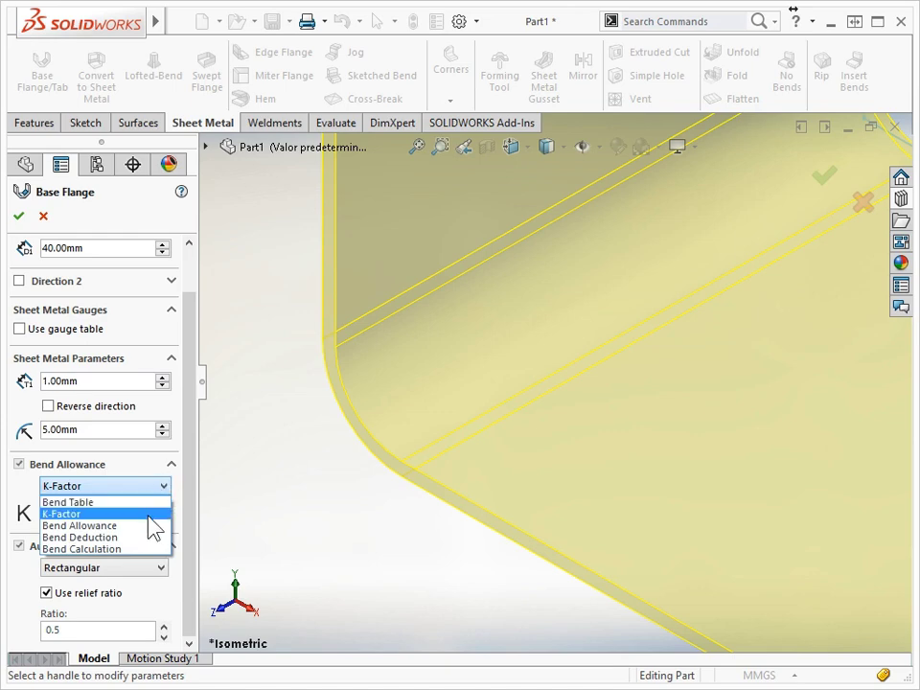
left_click(153, 525)
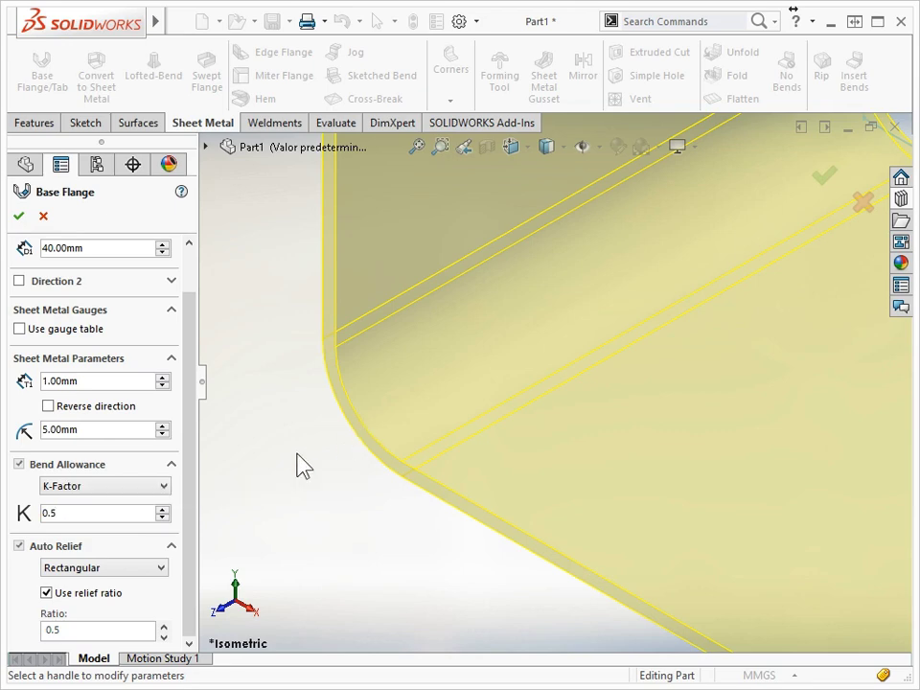
key("ctrl+1")
- Keep the bend allowance type as K-Factor with a value of 0.5
scroll(306, 471, "down", 3)
scroll(413, 464, "down", 2)
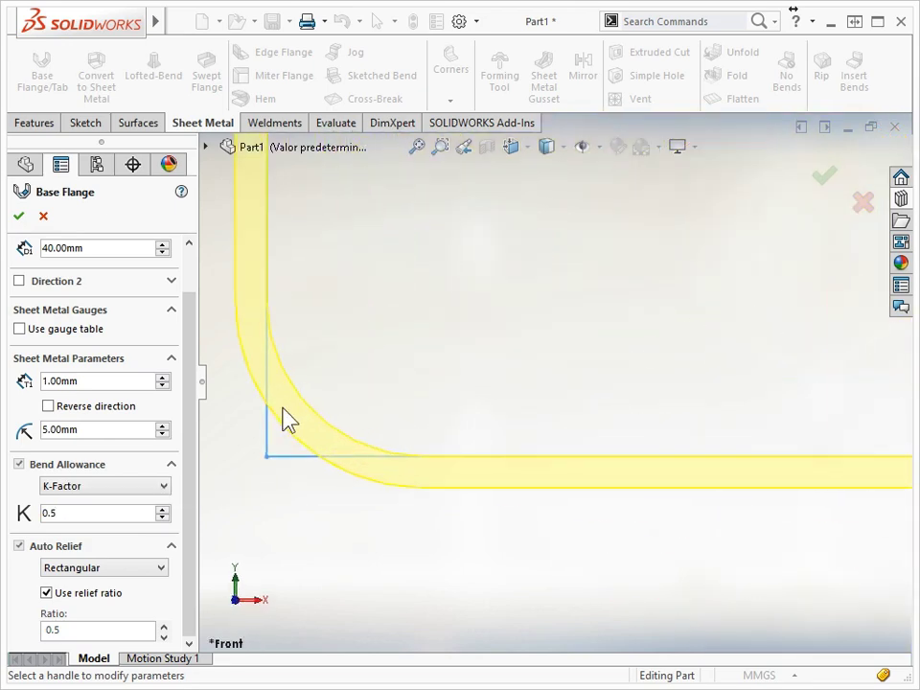
middle_click_drag(236, 322, 271, 356, "ctrl")
scroll(257, 322, "down", 1)
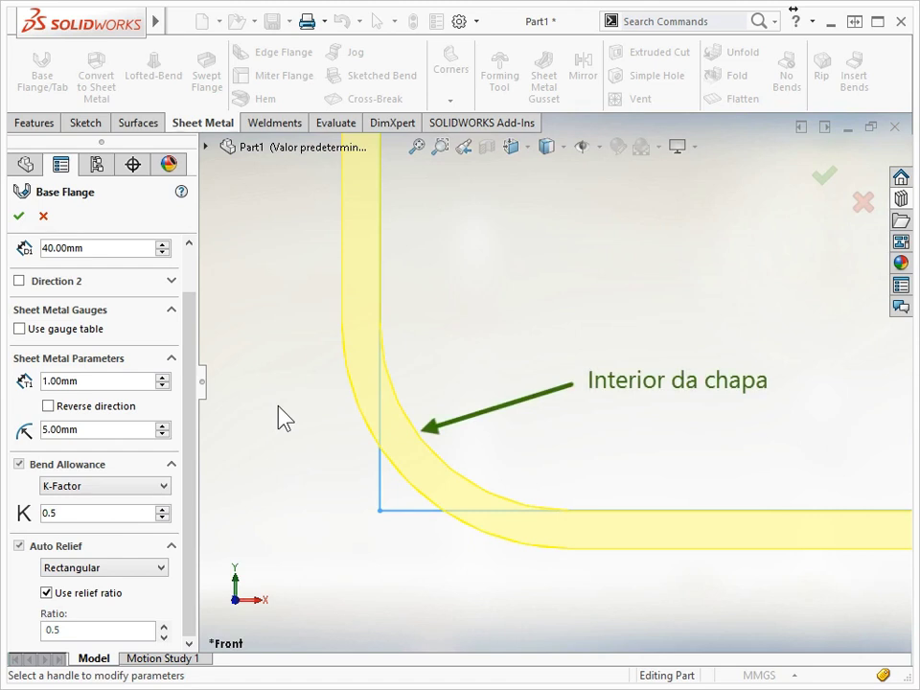
left_click(84, 513)
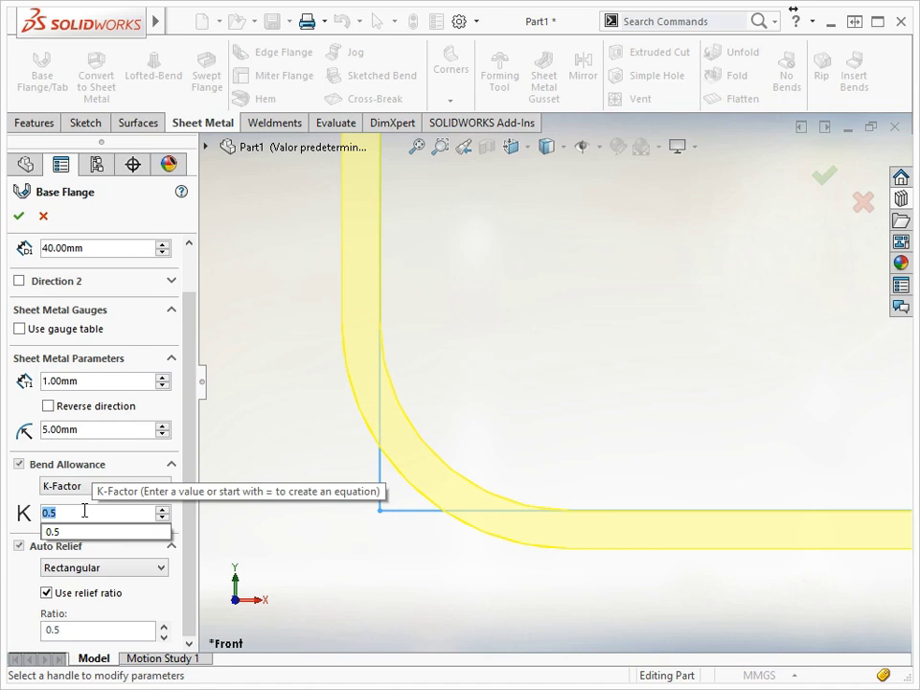
left_click(92, 486)
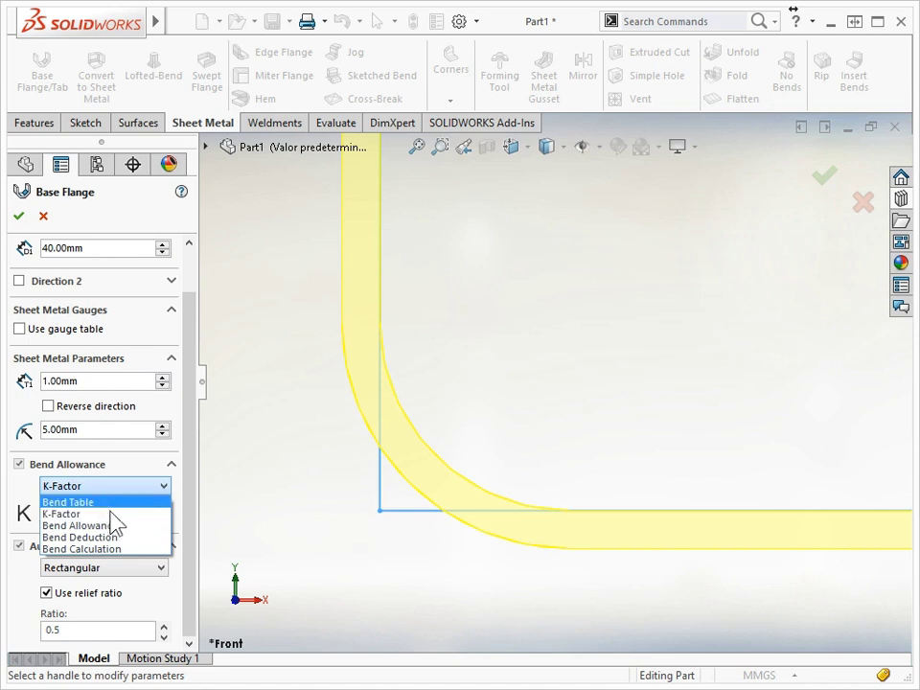
left_click(185, 508)
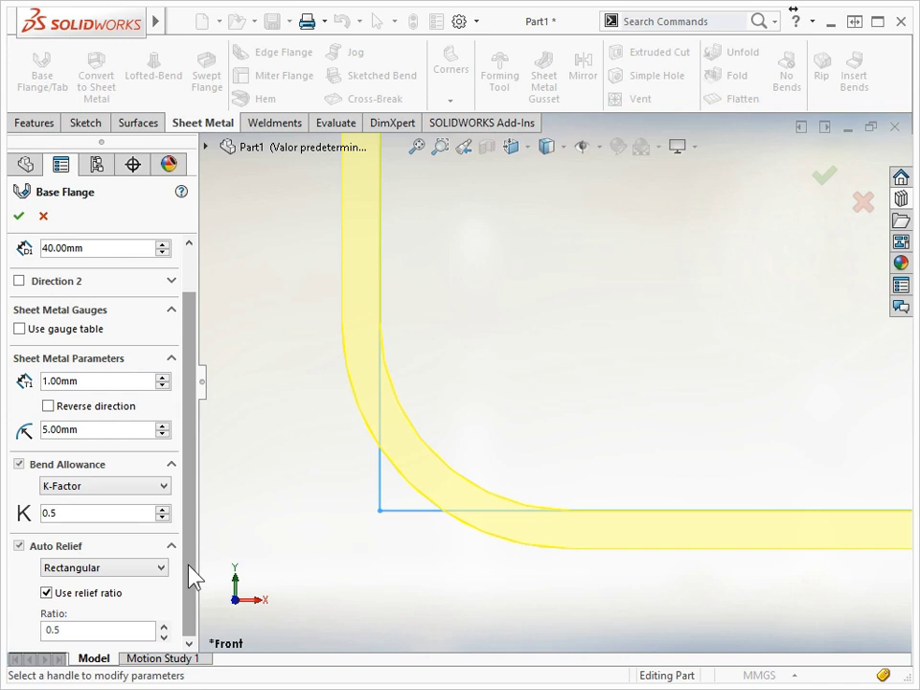
- Zoom out and orbit to preview the whole U-channel flange
scroll(532, 396, "up", 5)
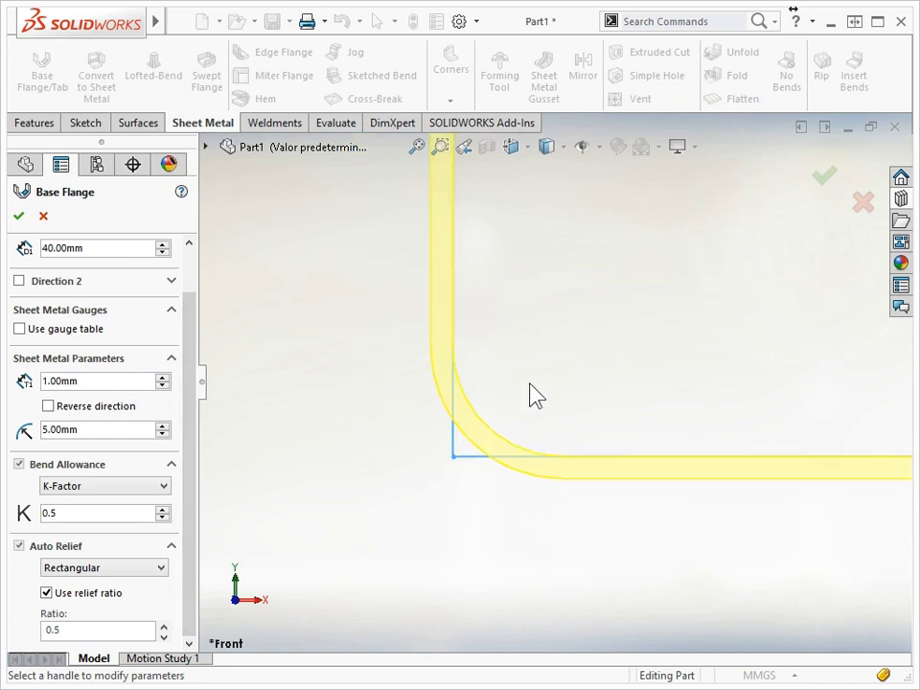
scroll(757, 336, "up", 3)
scroll(766, 337, "up", 3)
mouse_move(727, 334)
middle_mouse_down()
mouse_move(611, 359)
mouse_move(643, 384)
mouse_move(628, 379)
middle_mouse_up()
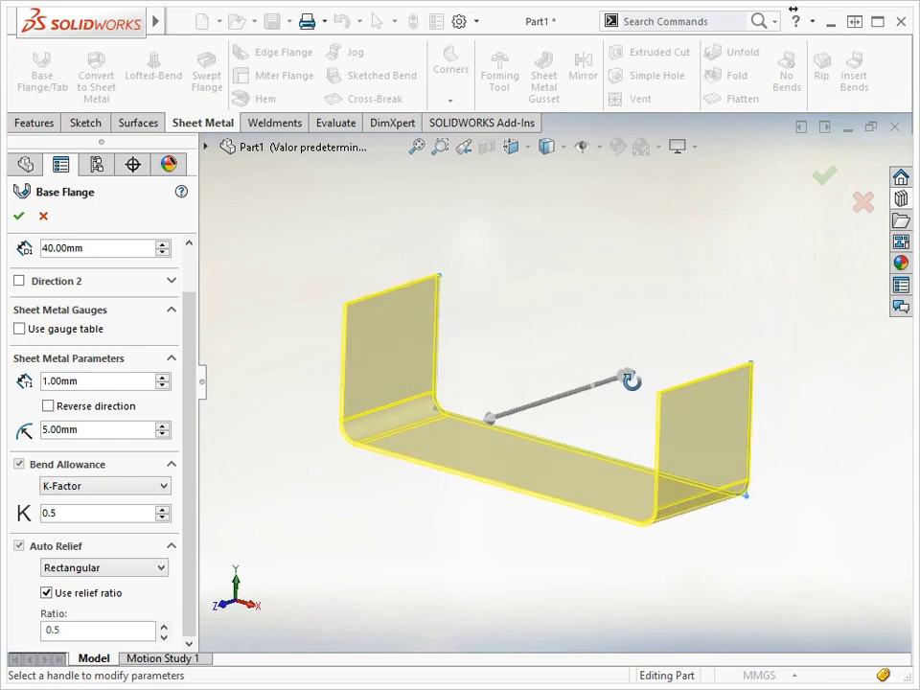
- Finish the base flange, then sketch a rectangular tab outline on the flange face
left_click(827, 184)
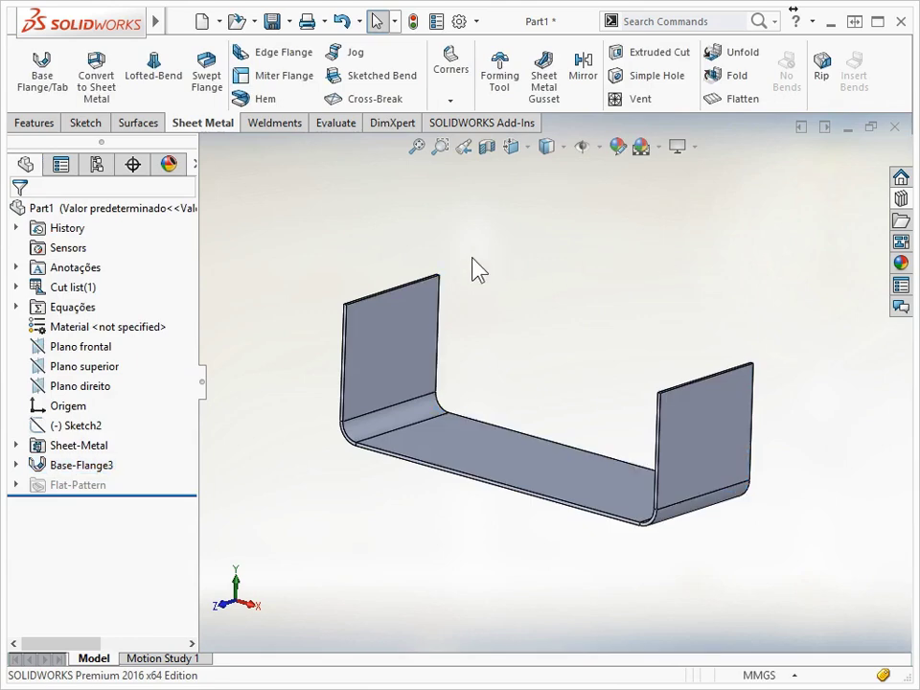
left_click(48, 72)
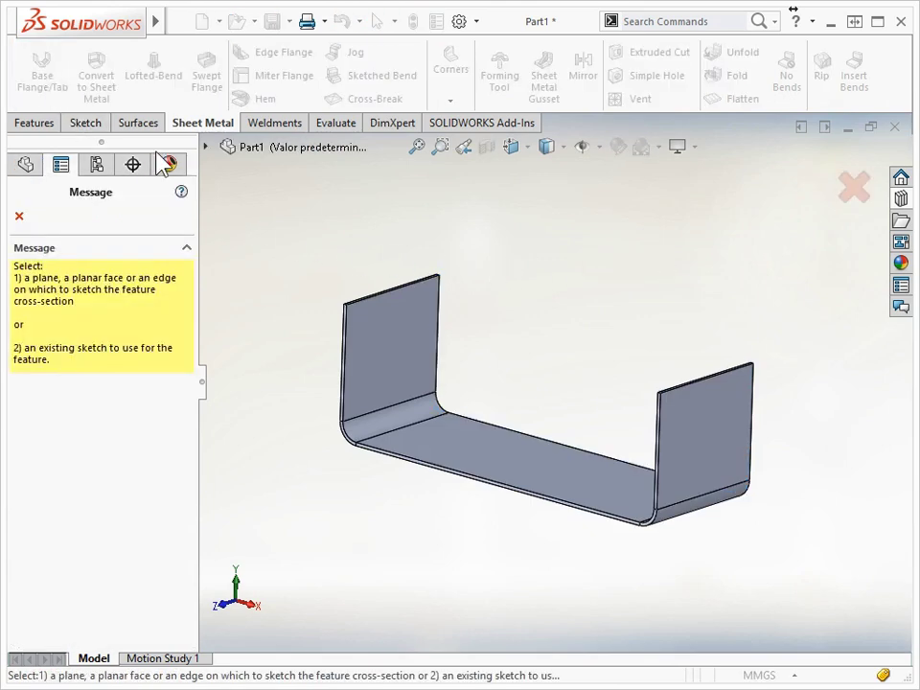
left_click(711, 408)
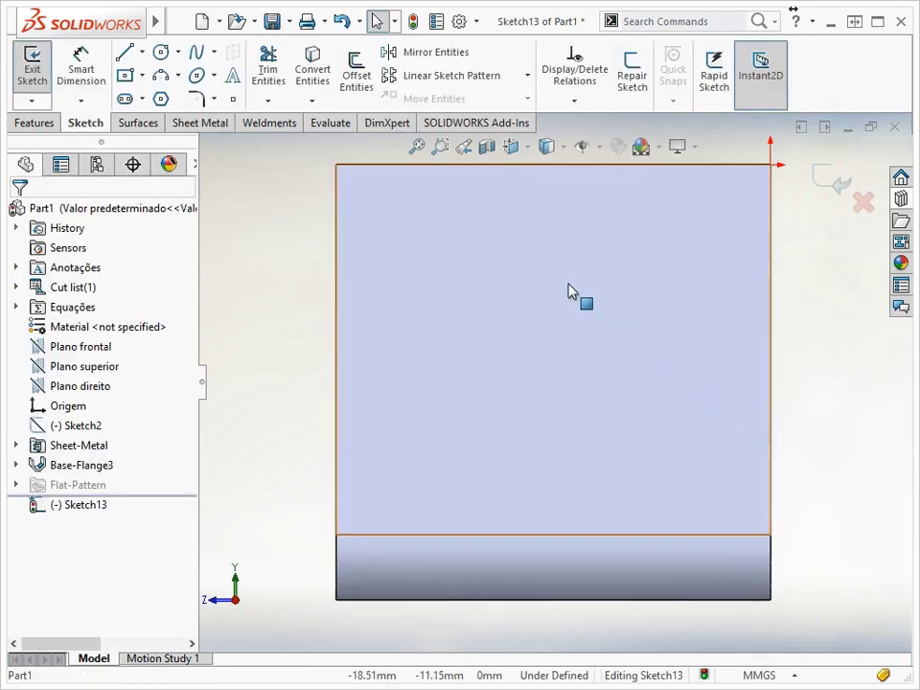
scroll(563, 230, "up", 4)
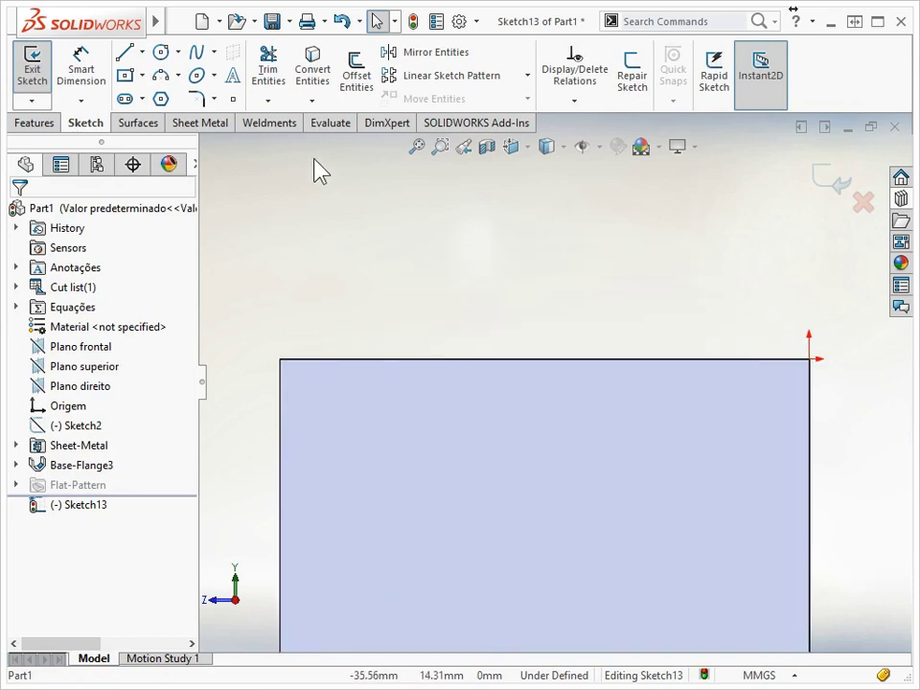
left_click(123, 52)
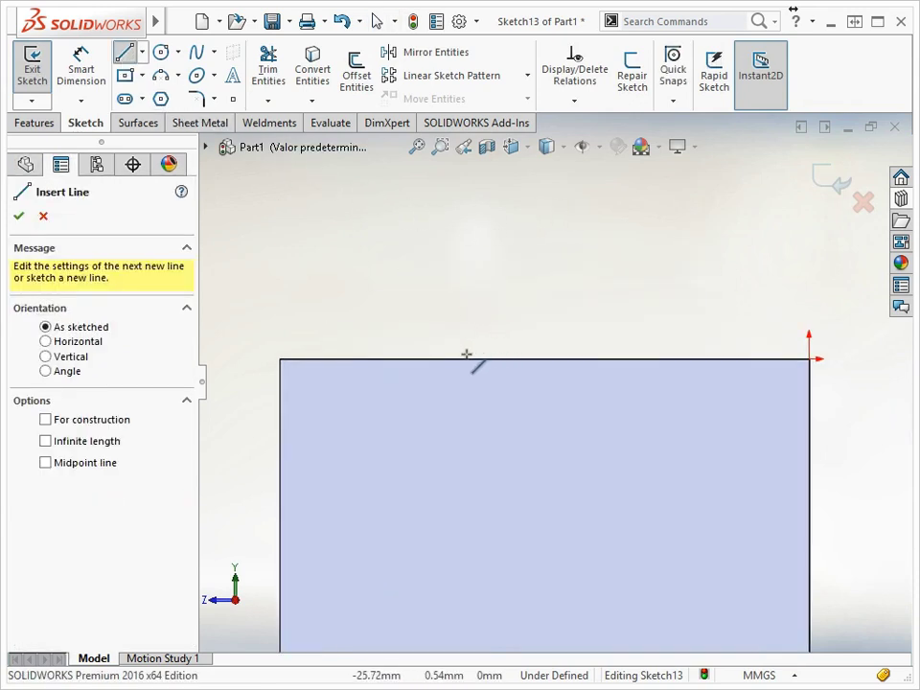
left_click(470, 359)
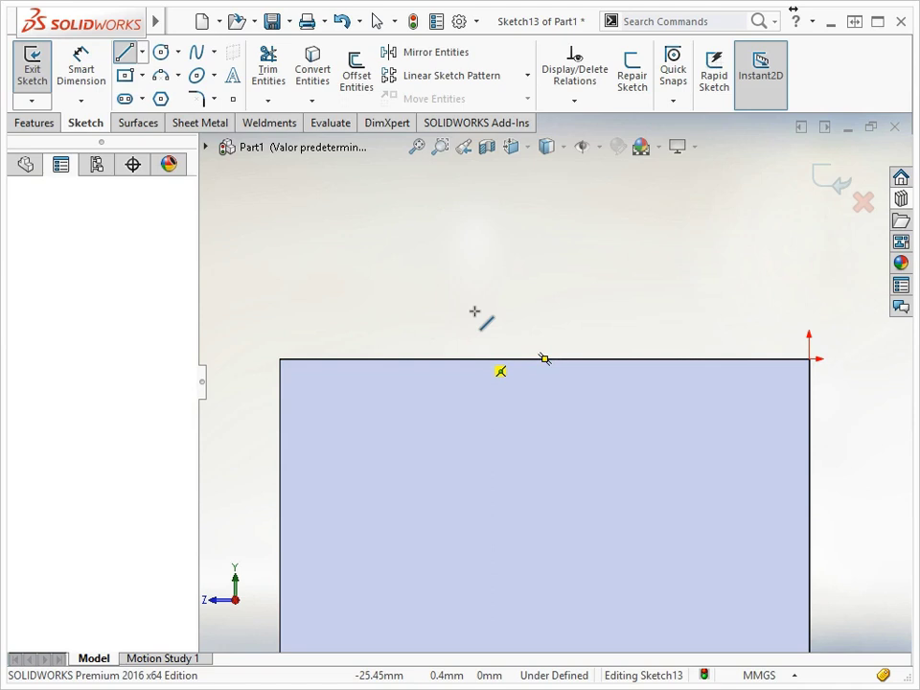
left_click(472, 232)
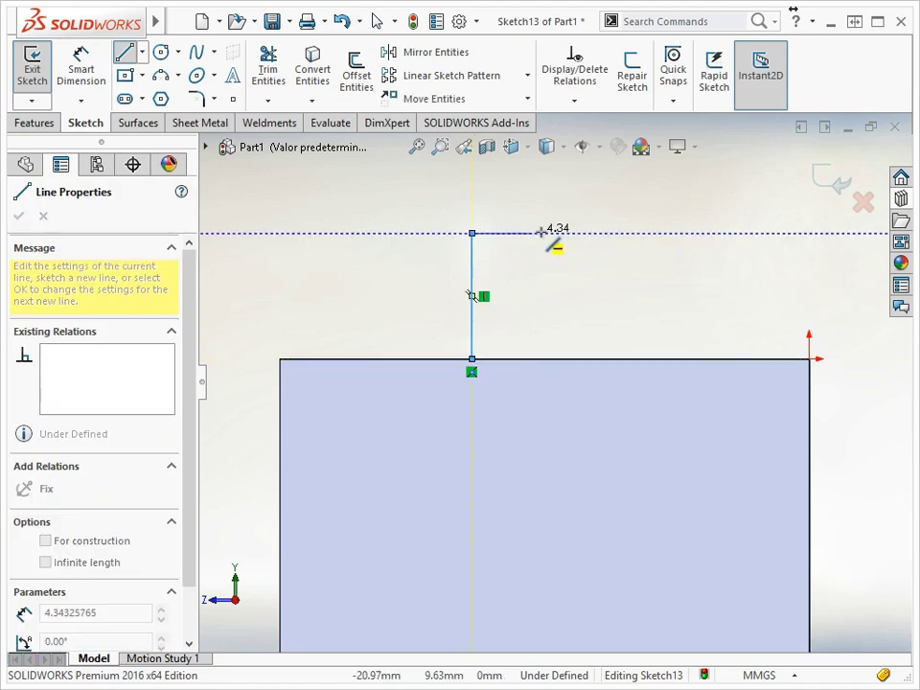
left_click(607, 232)
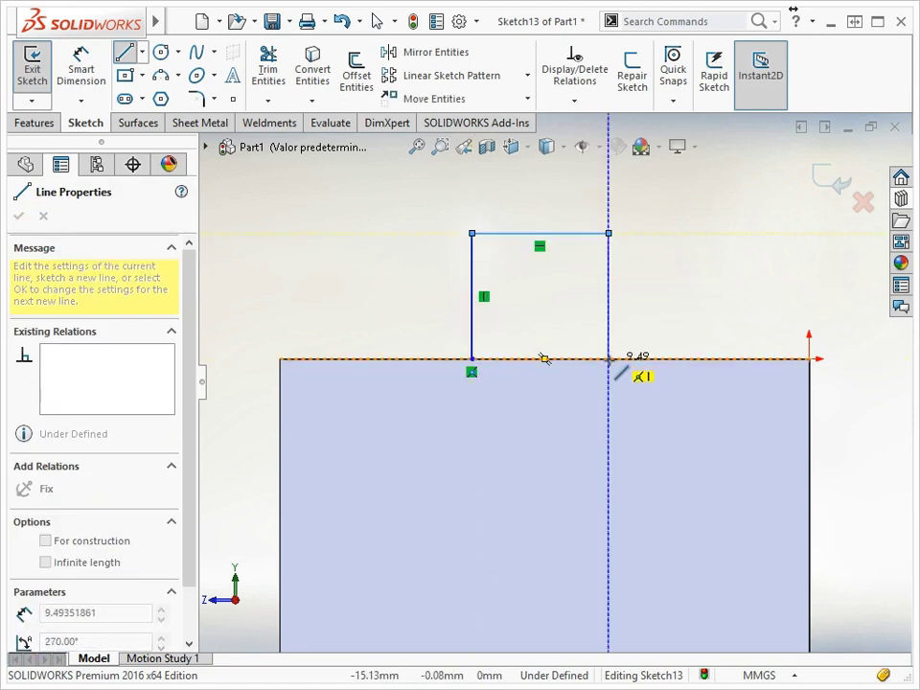
left_click(607, 359)
left_click(472, 359)
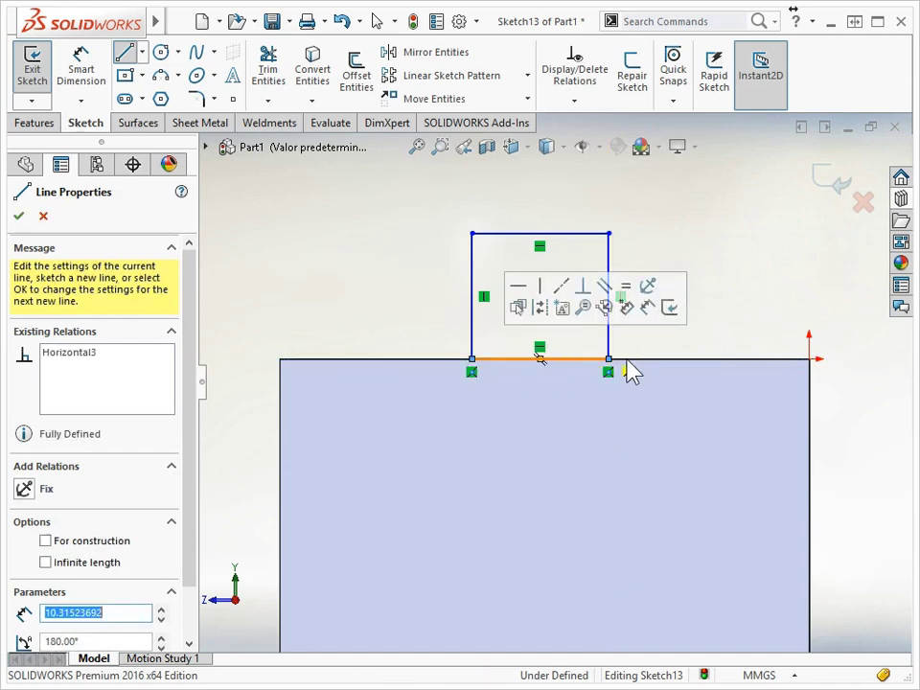
scroll(592, 251, "down", 1)
key("Escape")
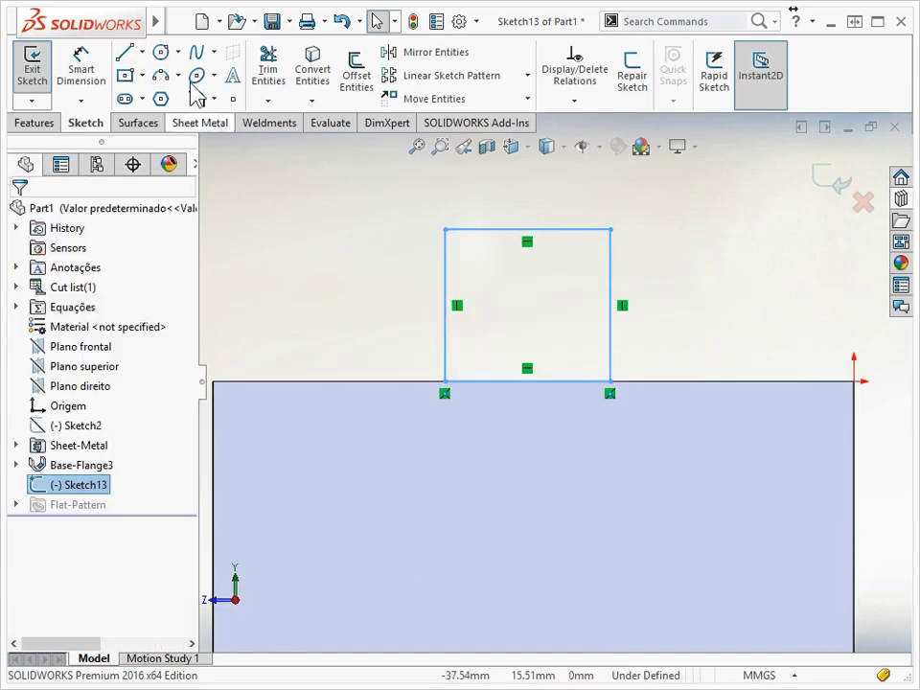
- Add a circular hole centred inside the tab outline
left_click(161, 52)
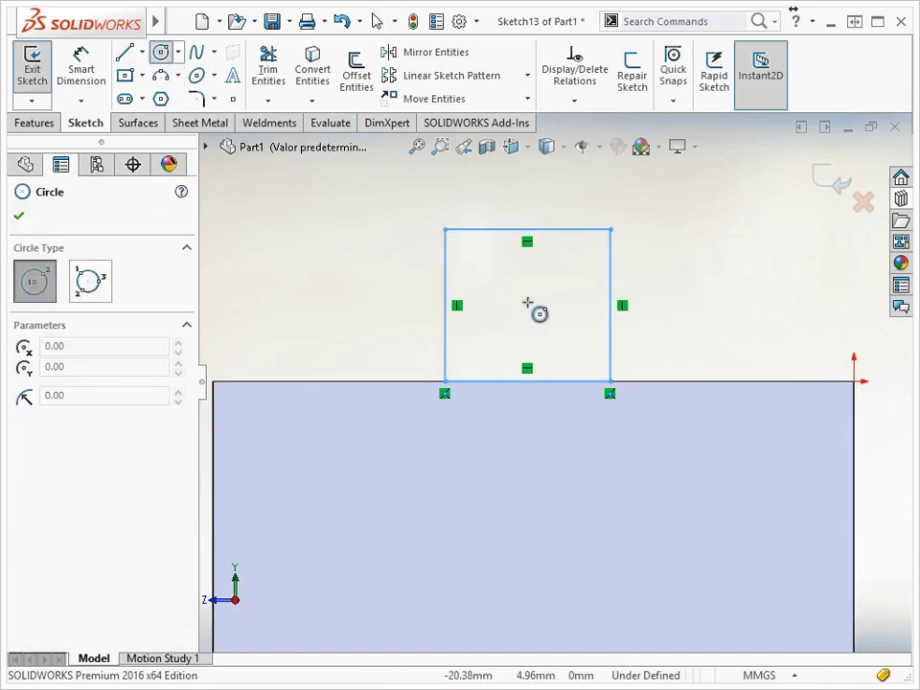
left_click(527, 302)
left_click(528, 340)
key("Escape")
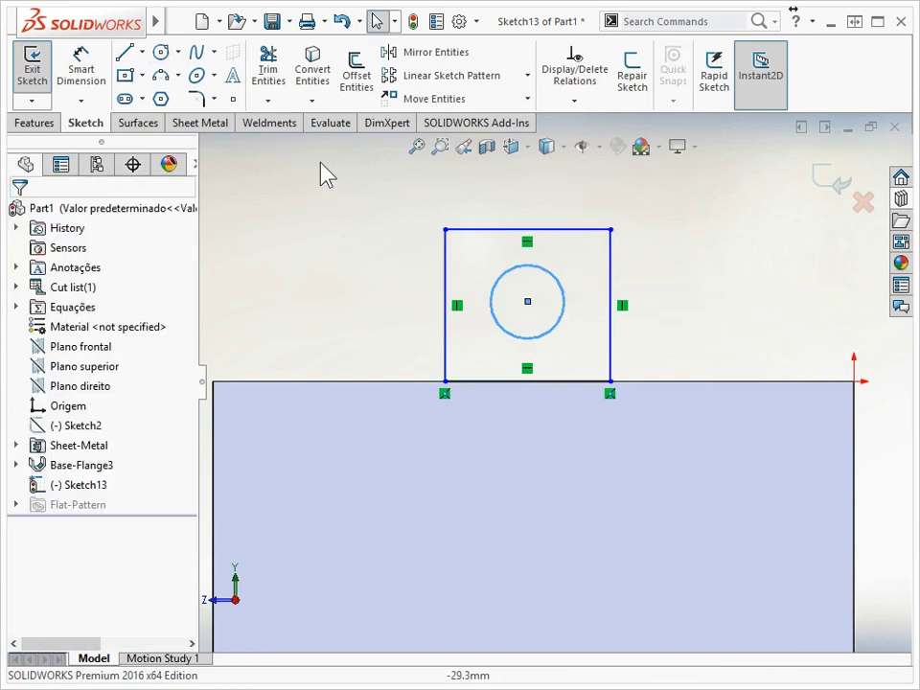
- Round the tab's two top corners with 2 mm sketch fillets and exit the sketch
left_click(196, 98)
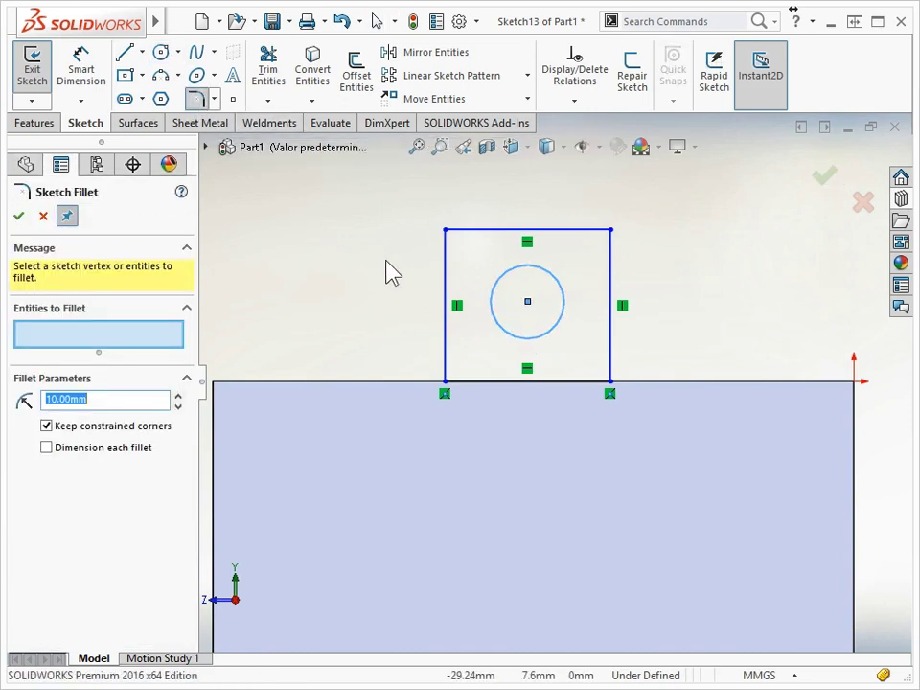
type("2")
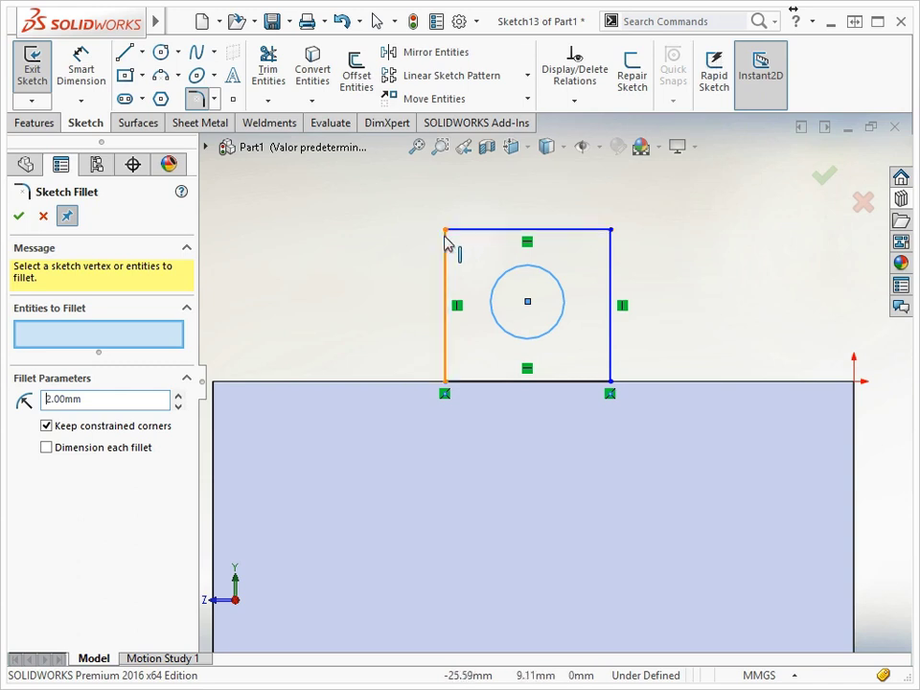
left_click(446, 231)
left_click(609, 231)
left_click(824, 179)
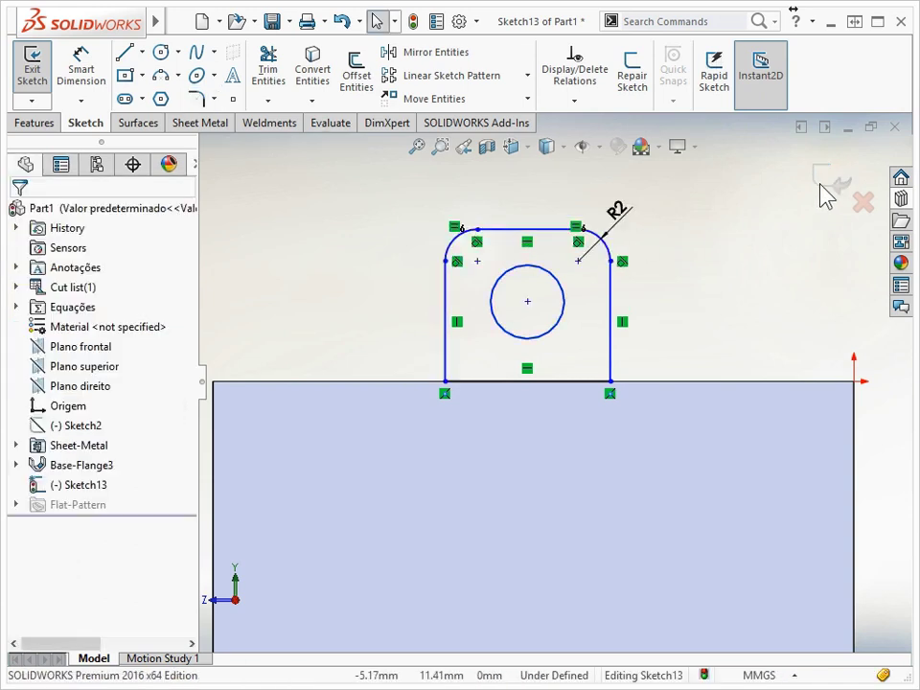
left_click(822, 182)
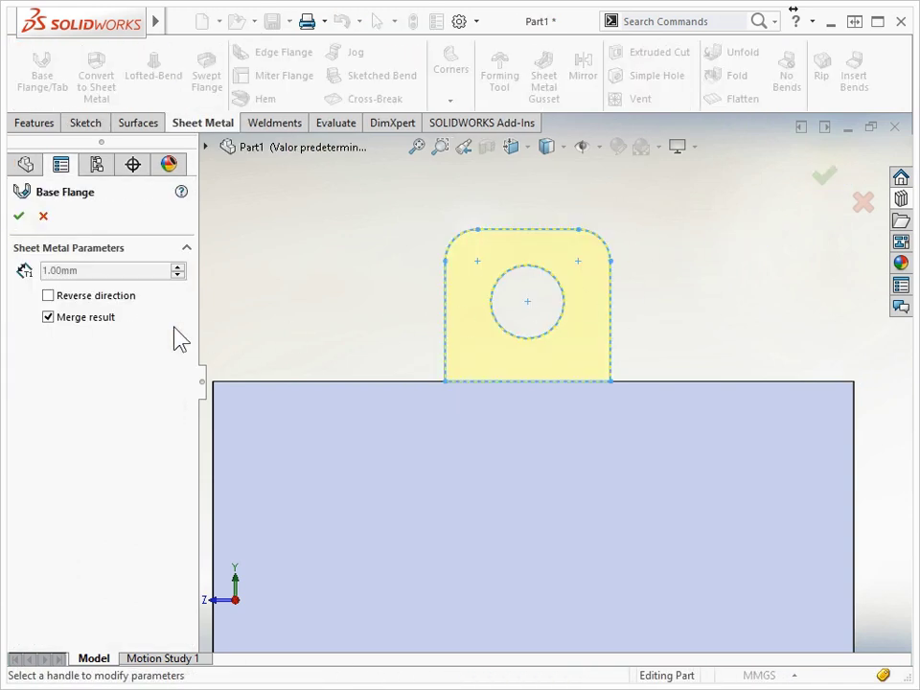
- Orbit to inspect the tab, then confirm it as merged Tab1 on the flange
mouse_move(470, 415)
middle_mouse_down()
mouse_move(534, 427)
mouse_move(536, 442)
middle_mouse_up()
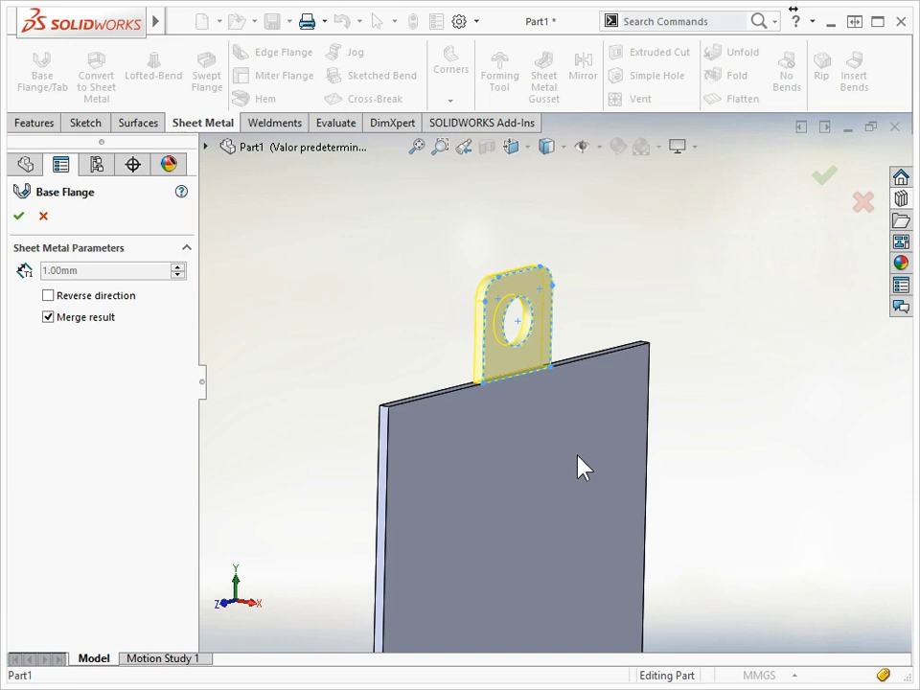
left_click(823, 177)
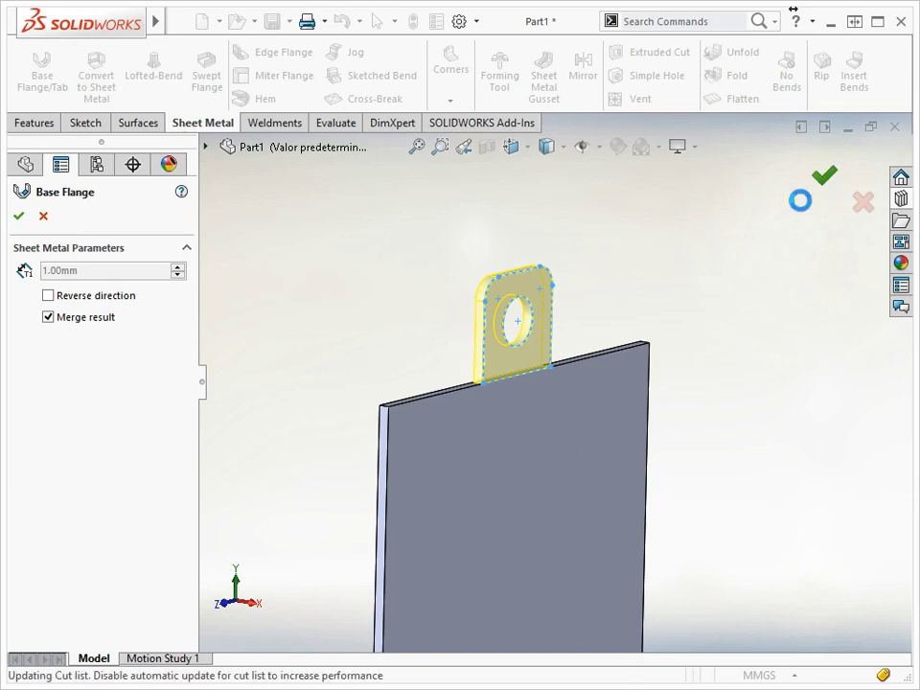
left_click(757, 332)
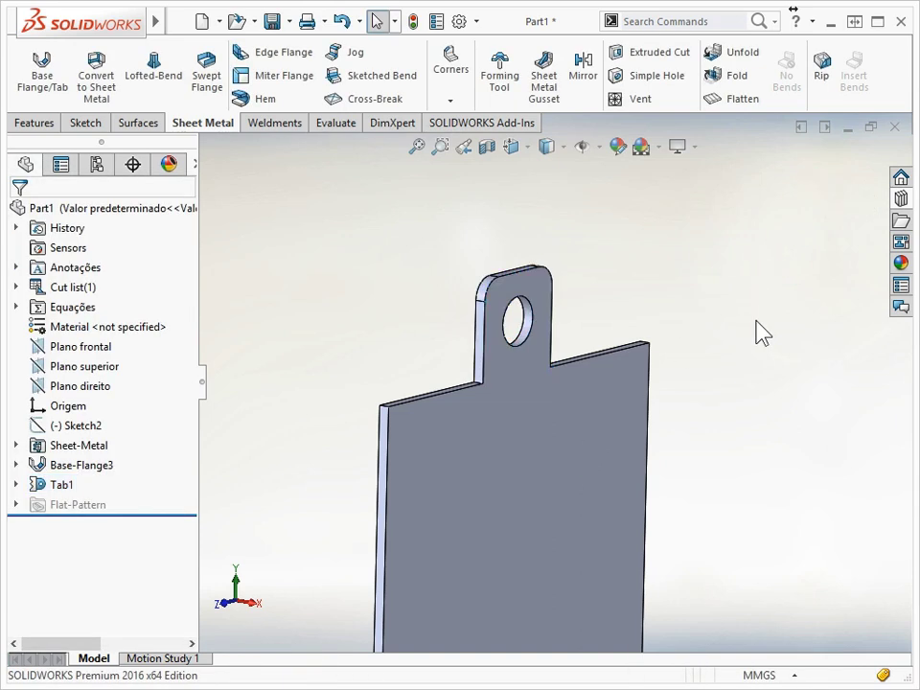
- Rebuild Tab1 with Merge result unchecked and inspect the cut list's separate bodies
key("ctrl+7")
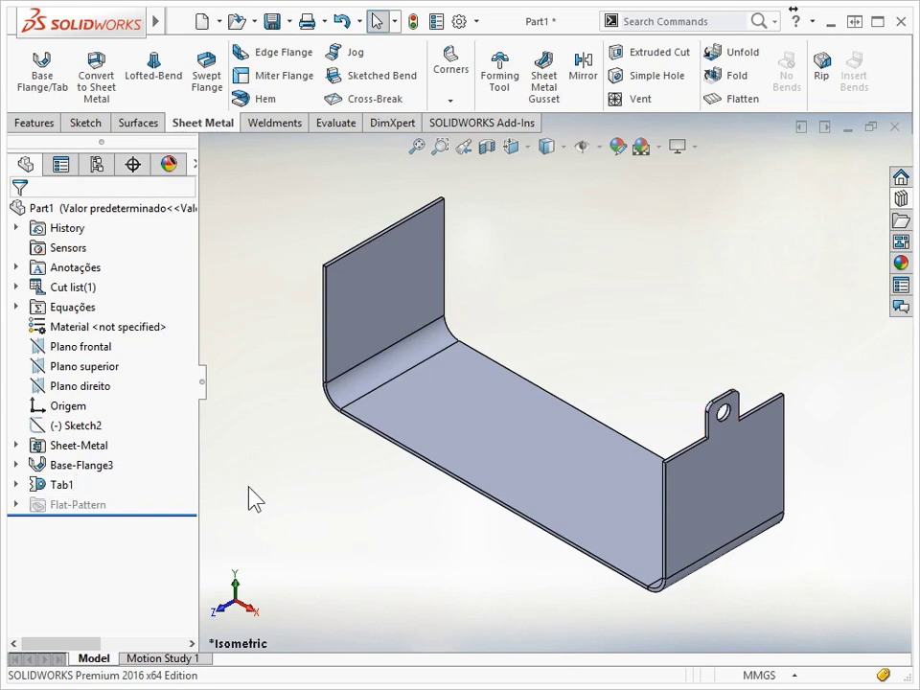
right_click(61, 490)
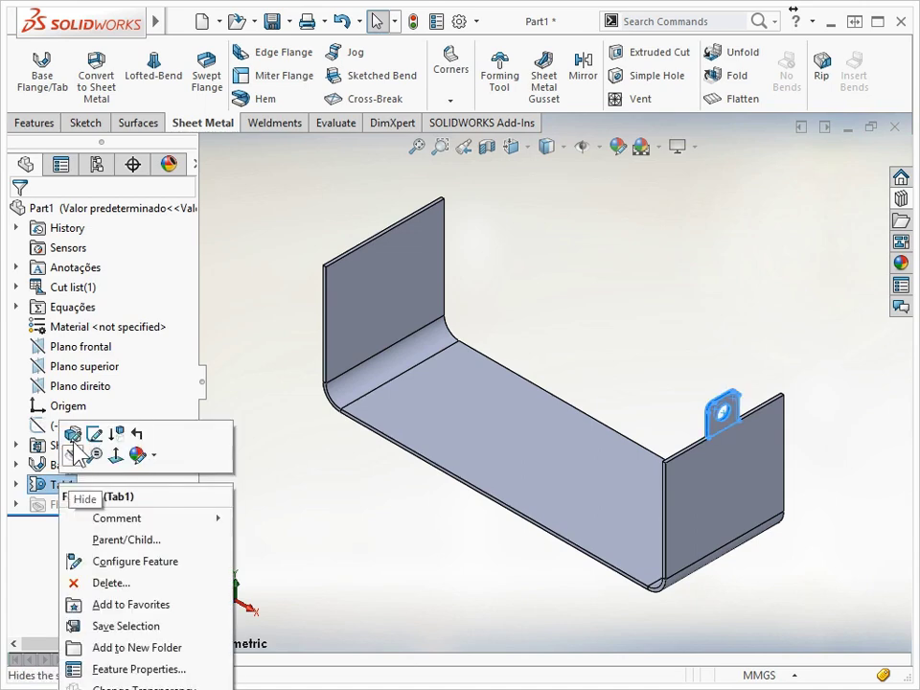
left_click(73, 431)
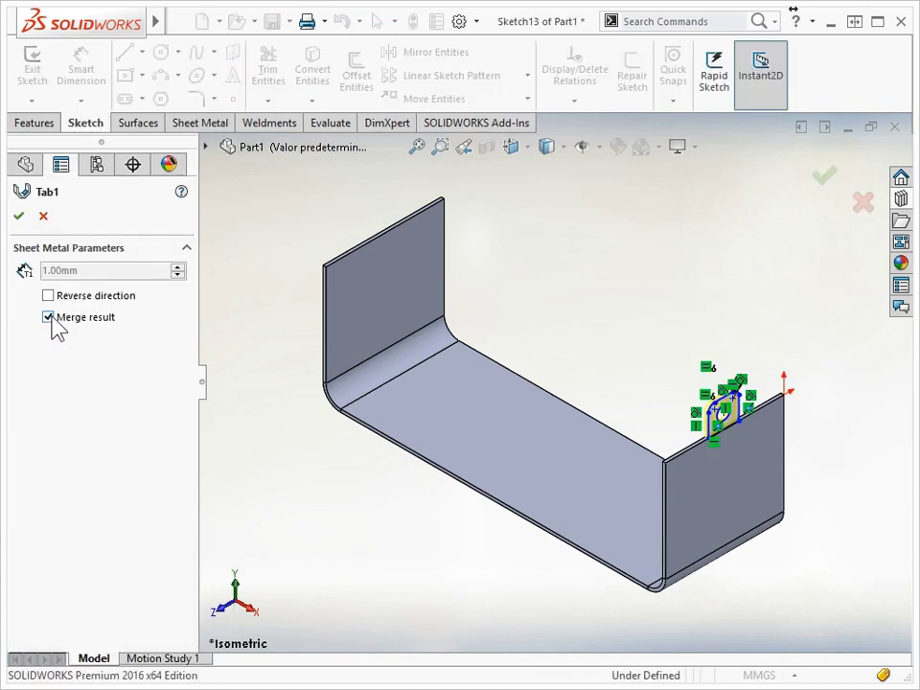
left_click(48, 317)
left_click(19, 215)
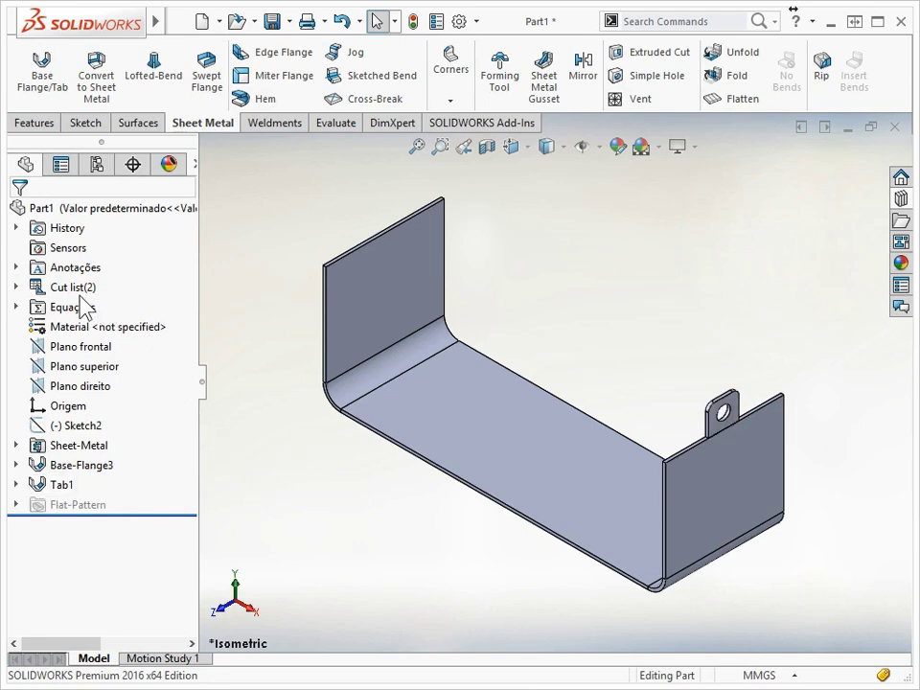
left_click(15, 287)
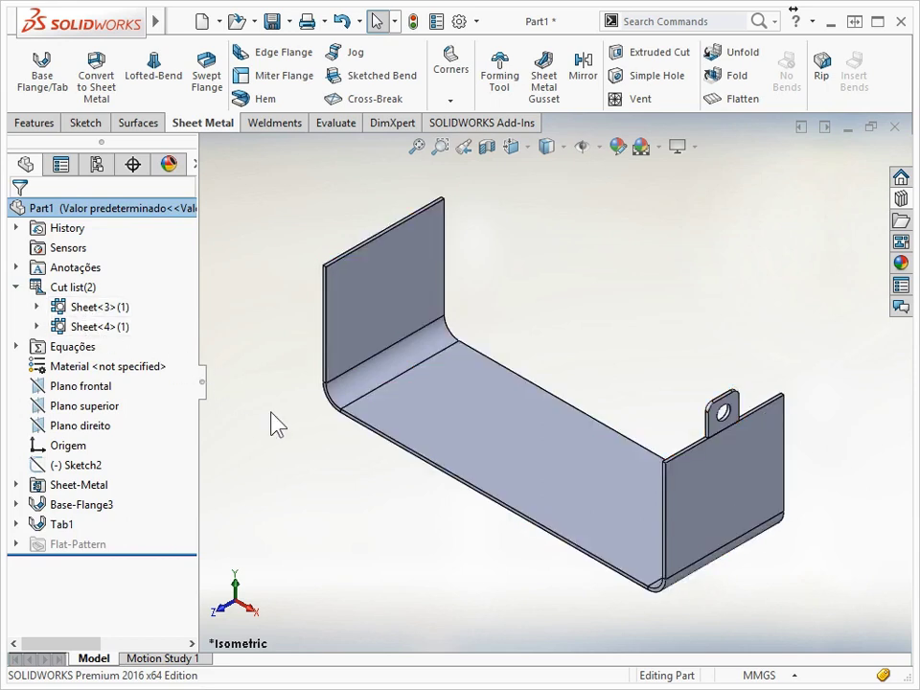
right_click(157, 303)
left_click(177, 307)
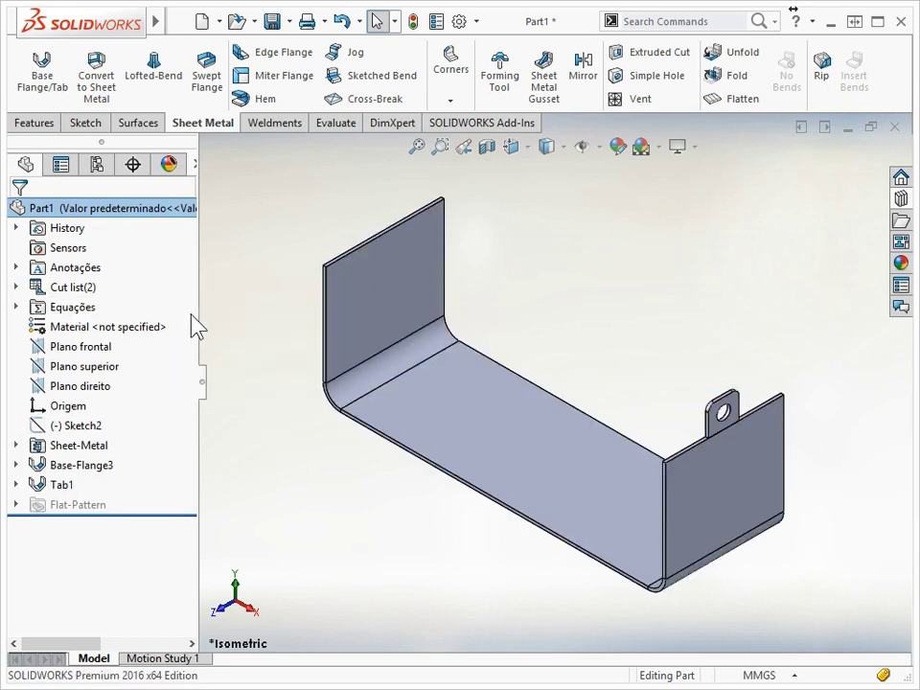
- Edit Tab1 again with Merge result re-enabled for a single sheet-metal body
right_click(62, 485)
left_click(78, 433)
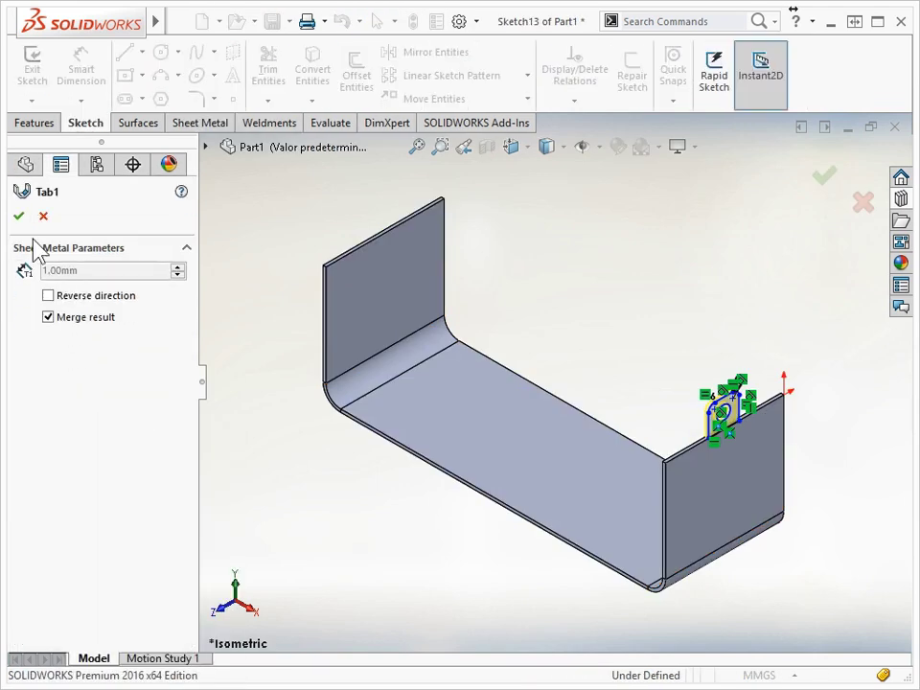
left_click(21, 218)
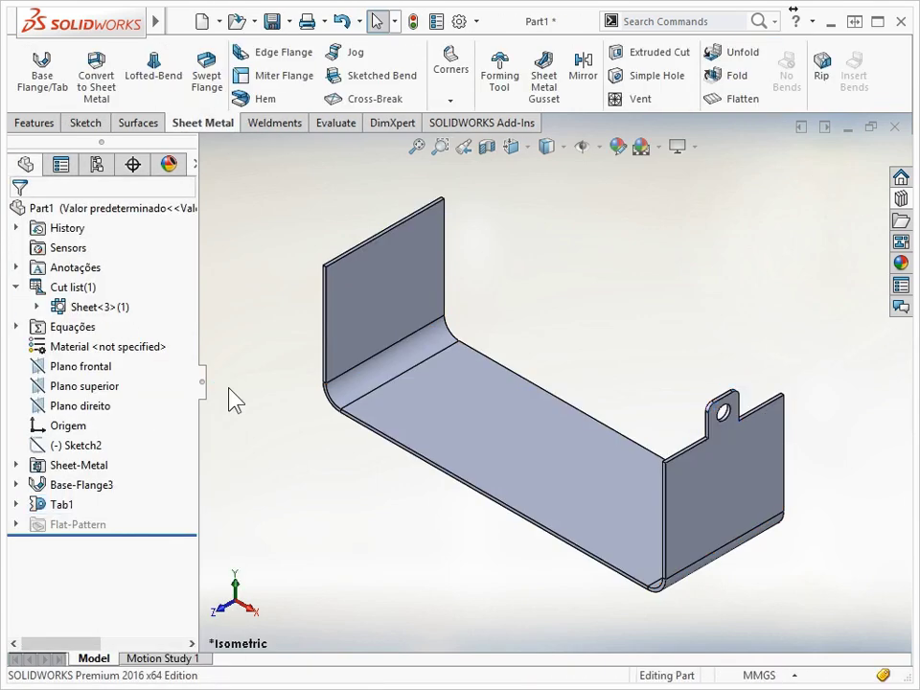